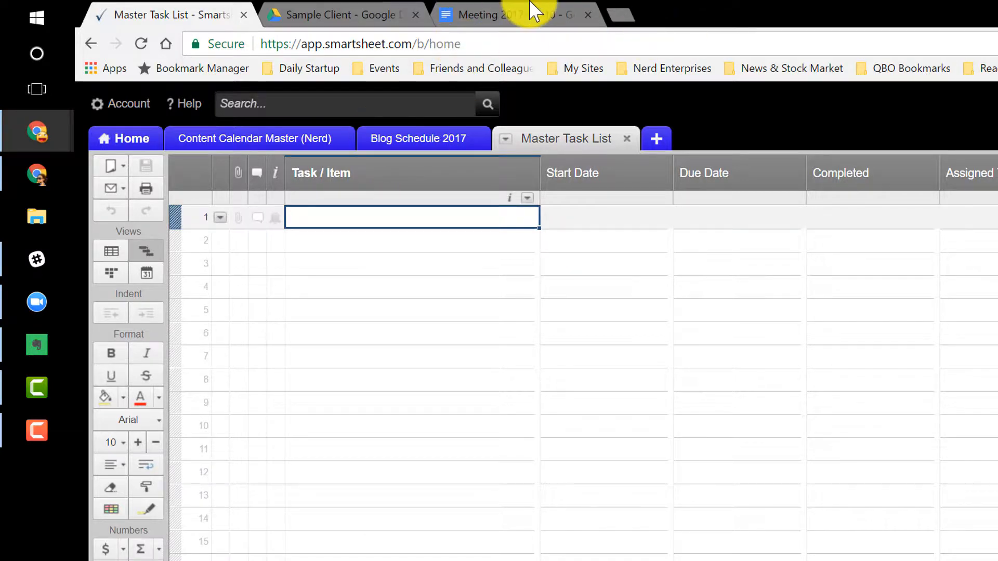
- Enter the tasks "Set company in QuickBooks Online" and "Link up bank feeds" in Task / Item rows 1 and 2
type("Set co")
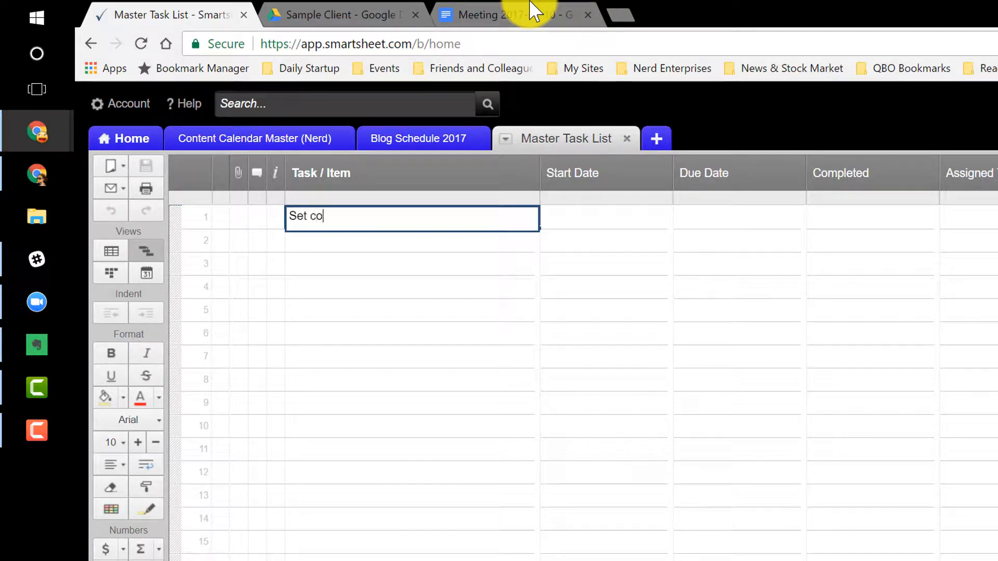
type("mpany in Quick")
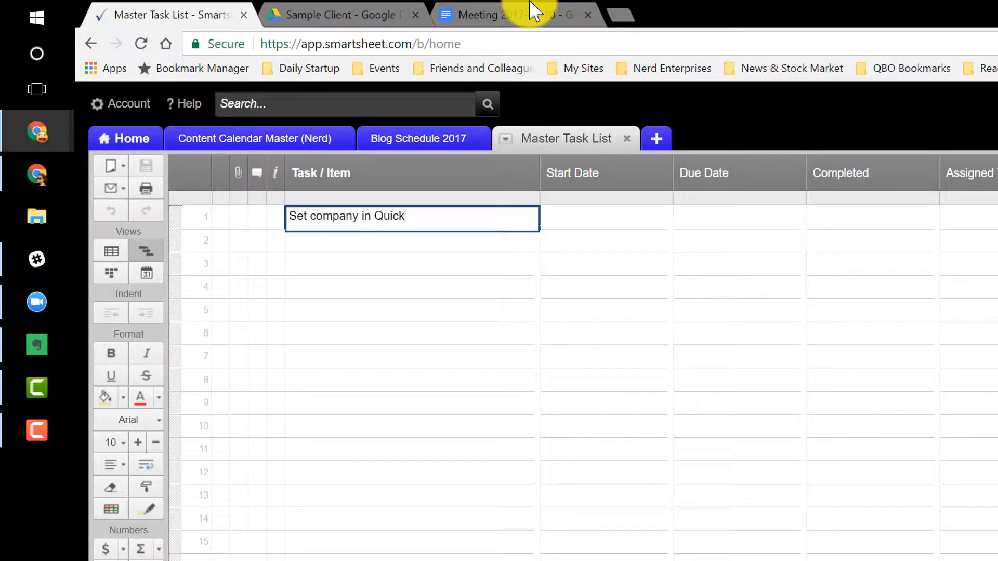
type("books Online")
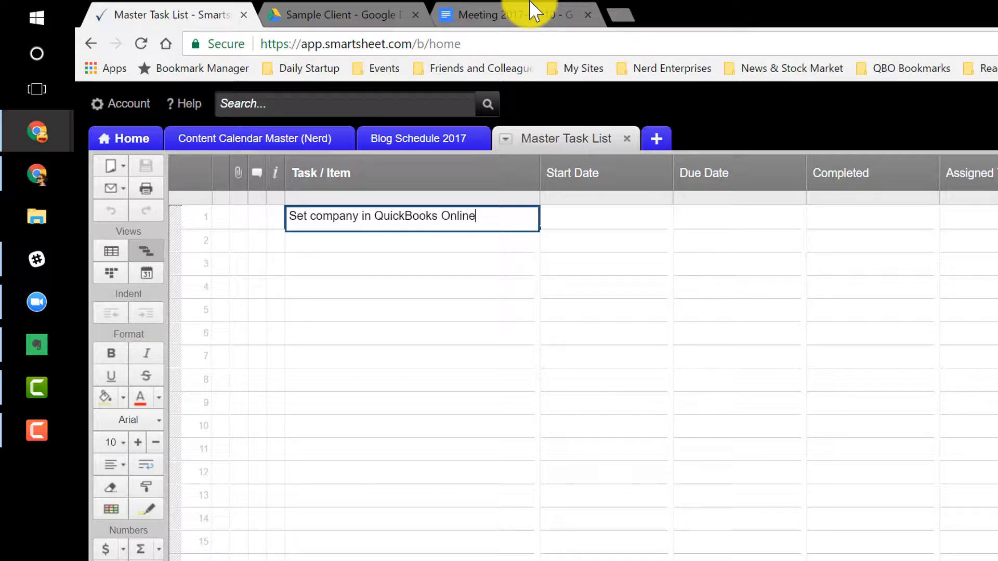
key("Return")
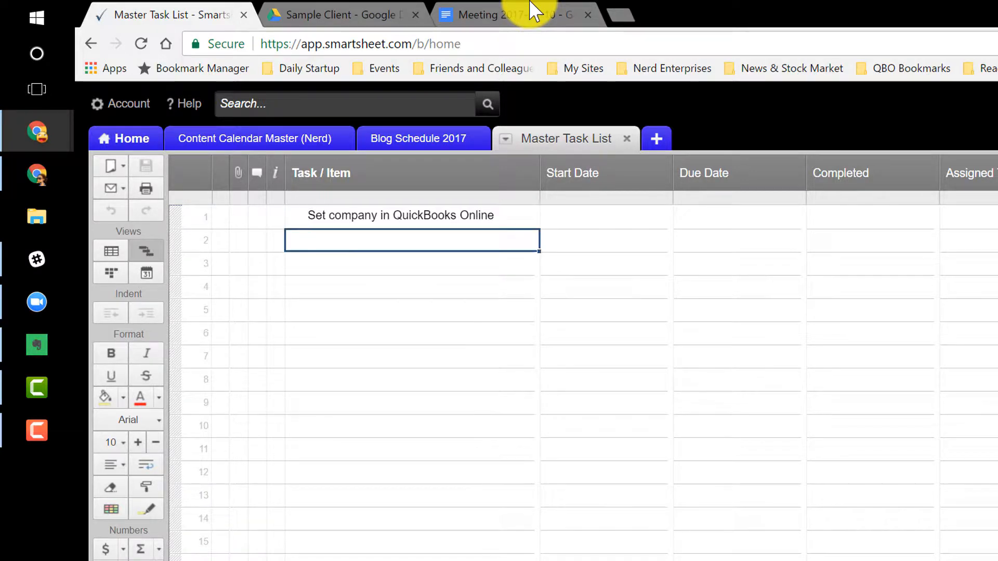
type("Link up bank feeds")
key("Return")
key("Return")
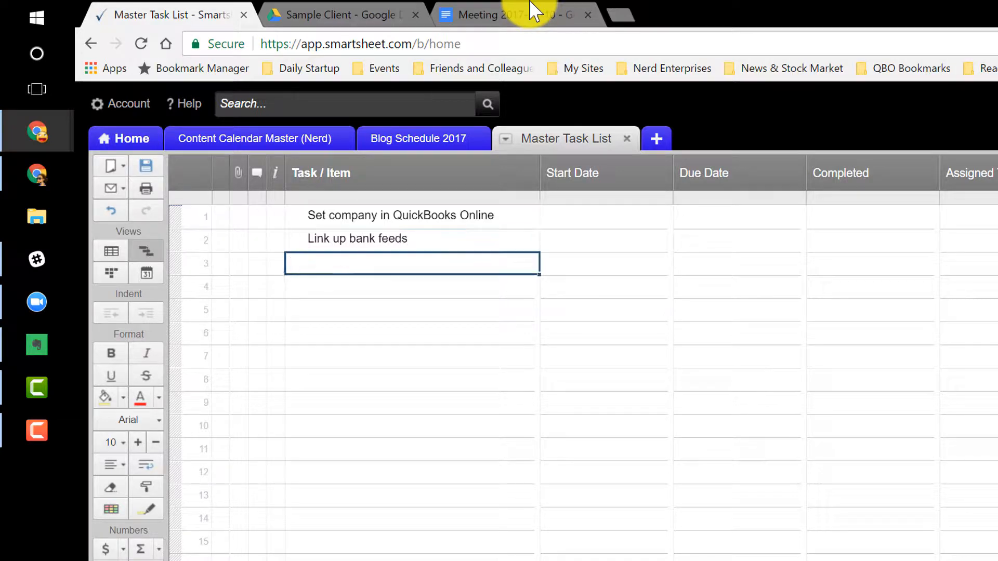
key("Up")
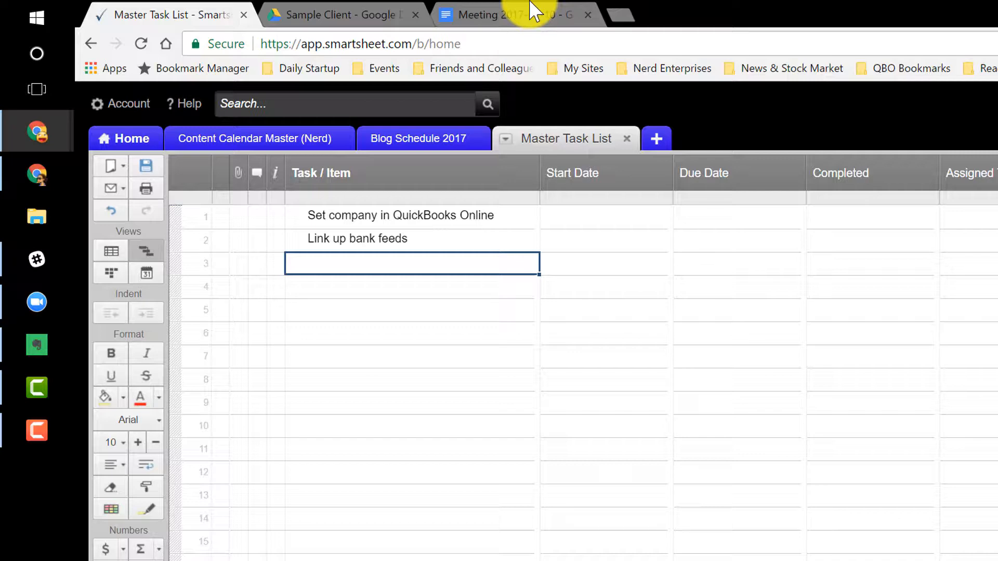
- Enter "Catch up banking from 1/1 - today" as the task in row 3
type("Catch up")
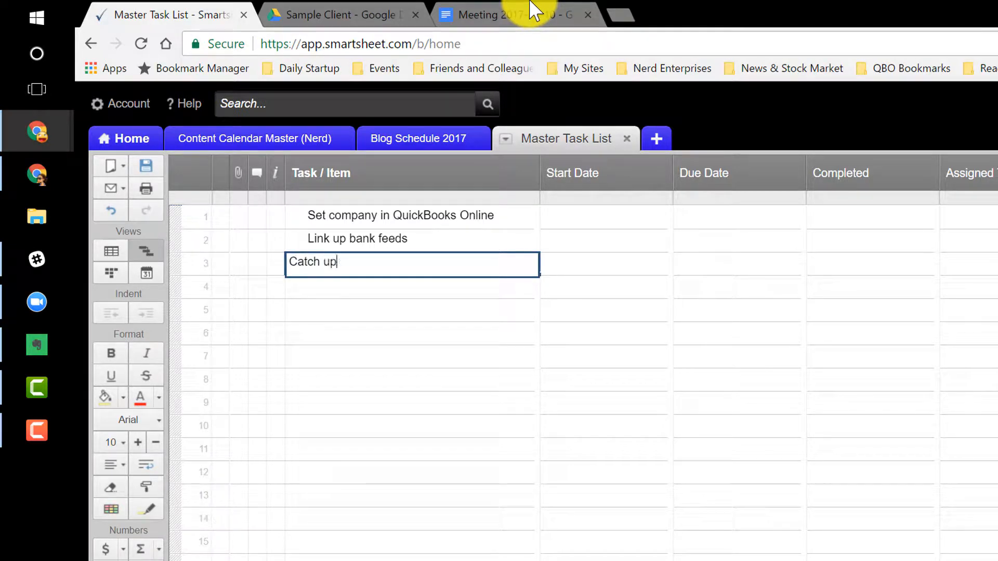
type(" banking from 1/1")
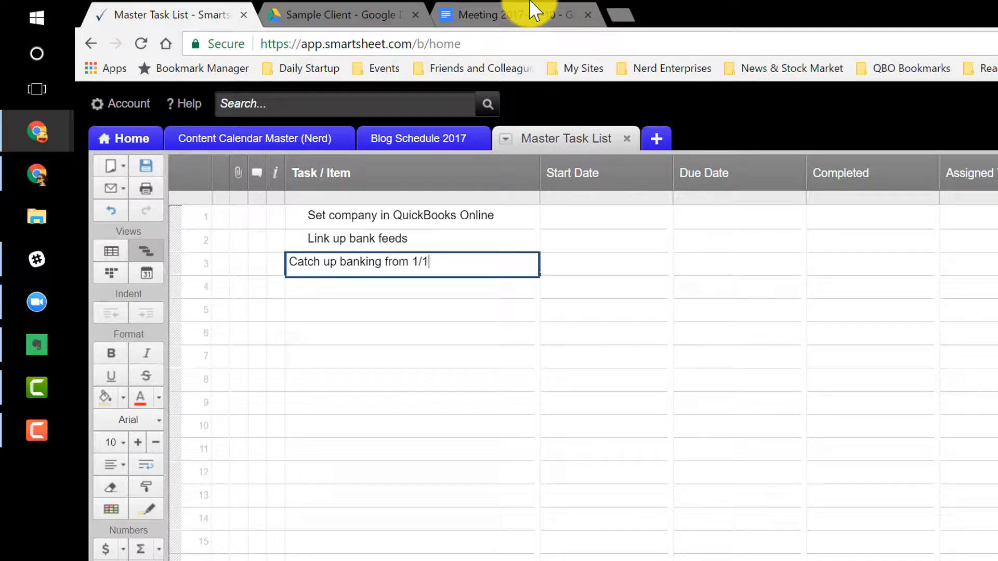
type(" - today")
key("Return")
- Leave row 4 blank and enter the tasks "Get the TB" and "Book the TB" in rows 5 and 6
key("Down")
key("Down")
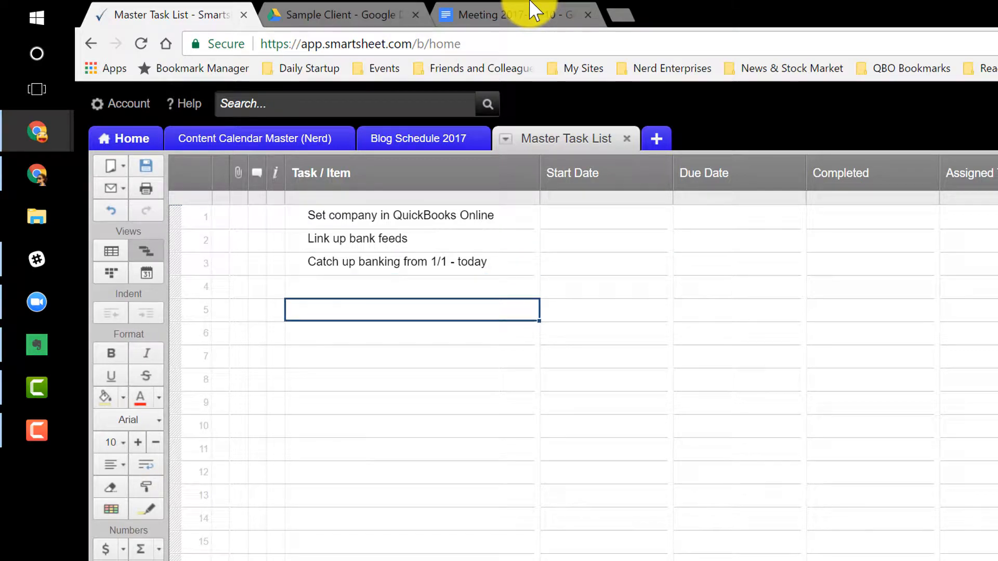
type("Get the TB")
key("Return")
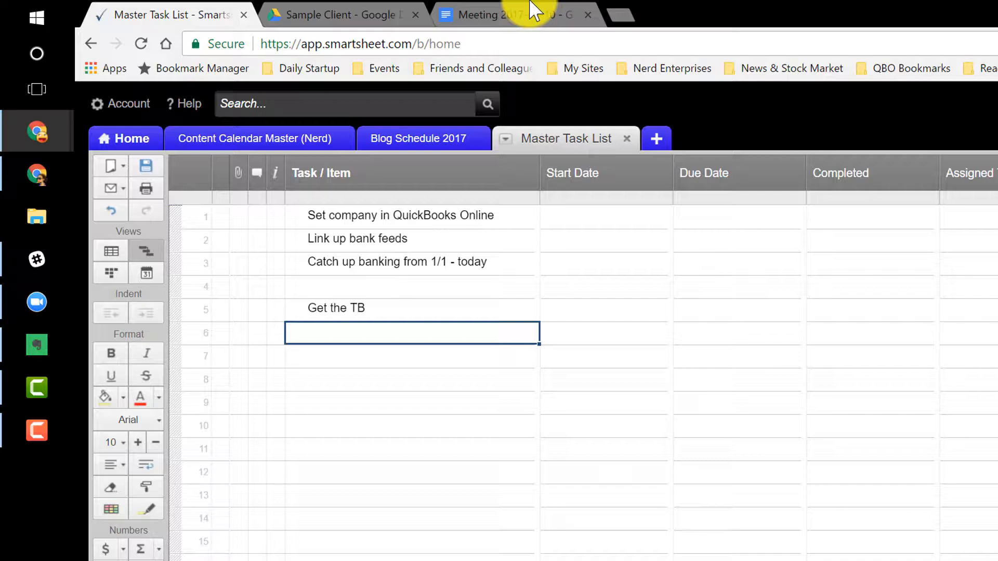
type("Book the TB")
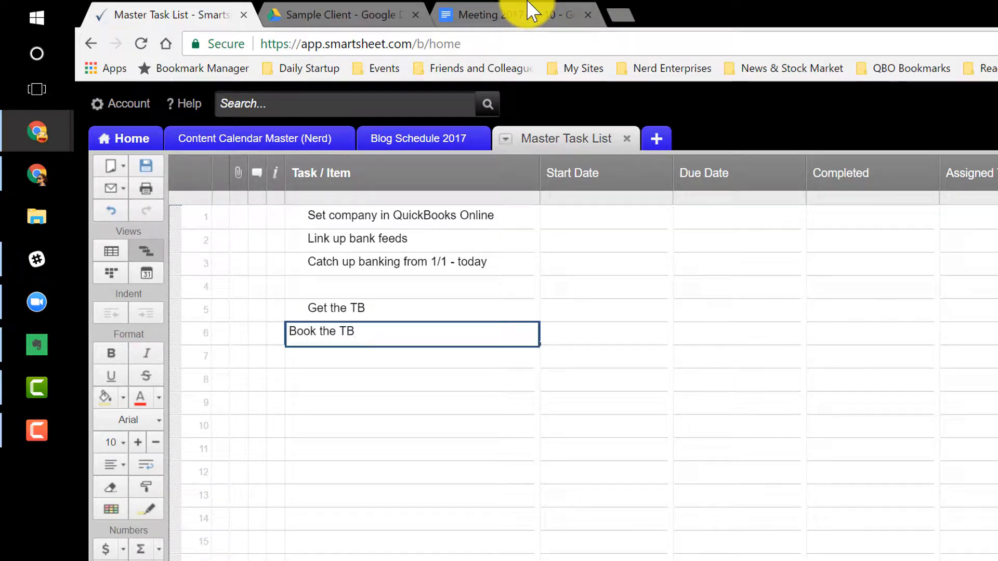
key("Return")
- Add the tasks "Get A/R Details" and "Post A/R" below the "Book the TB" task
type("Get A/R Details")
key("Return")
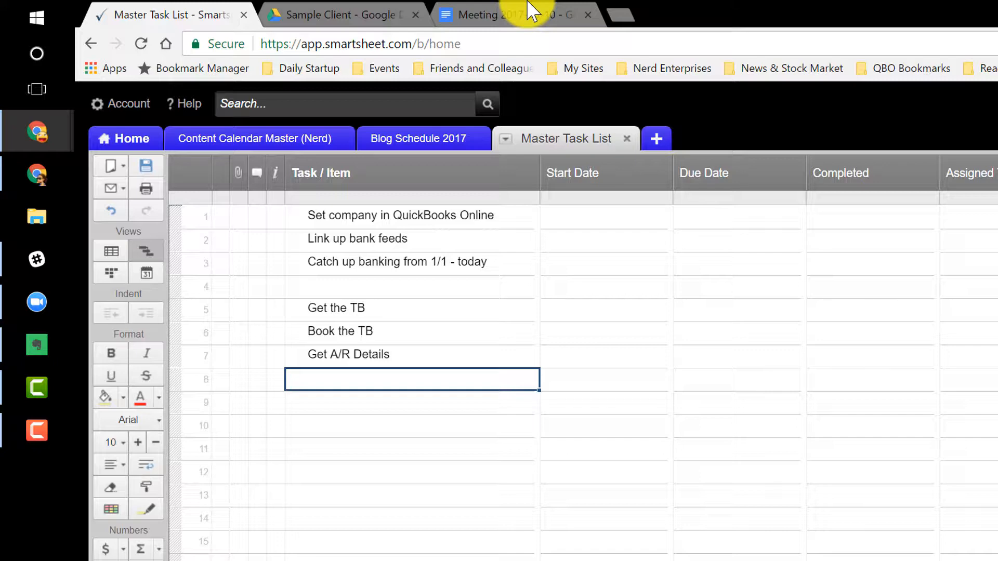
type("Post ")
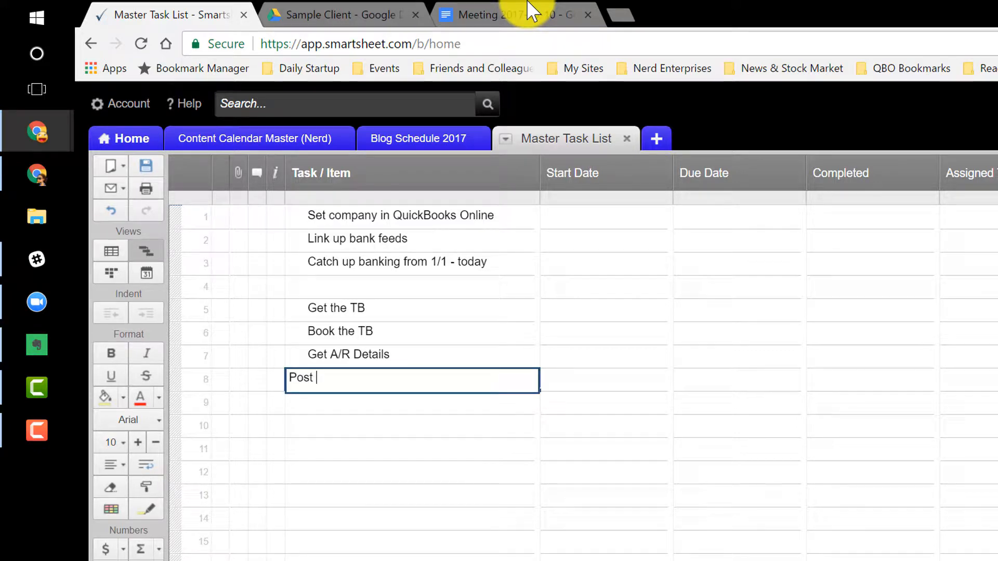
type("A/R")
key("Return")
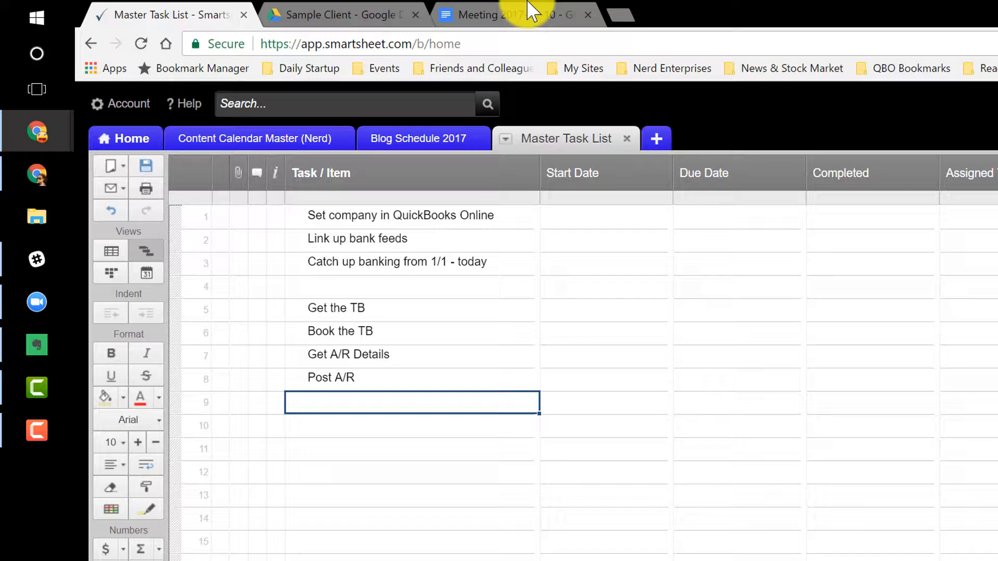
- Add the tasks "Get A/P Details" and "Post A/P" below the "Post A/R" task
type("Get A/P ")
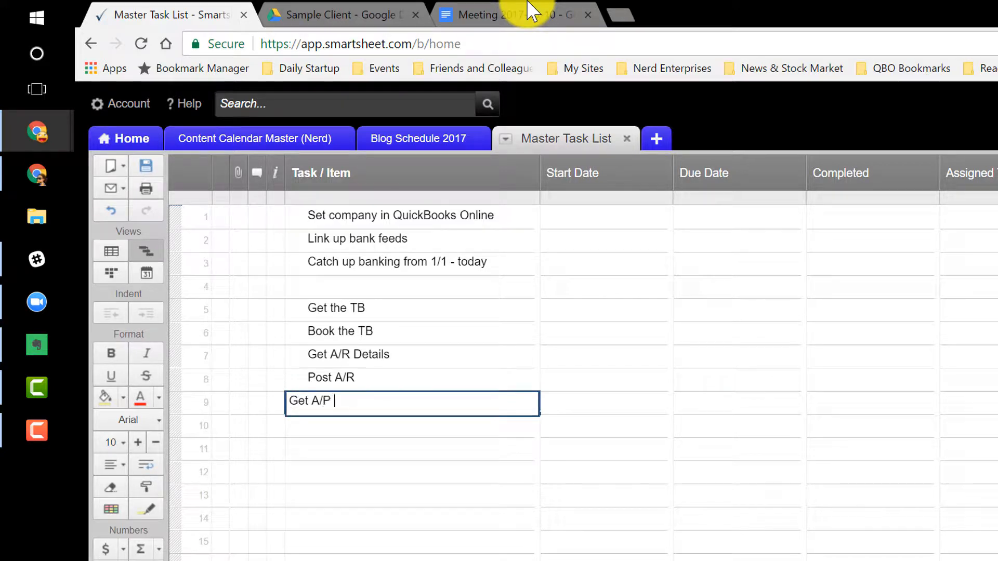
type("Details")
key("Return")
type("Po")
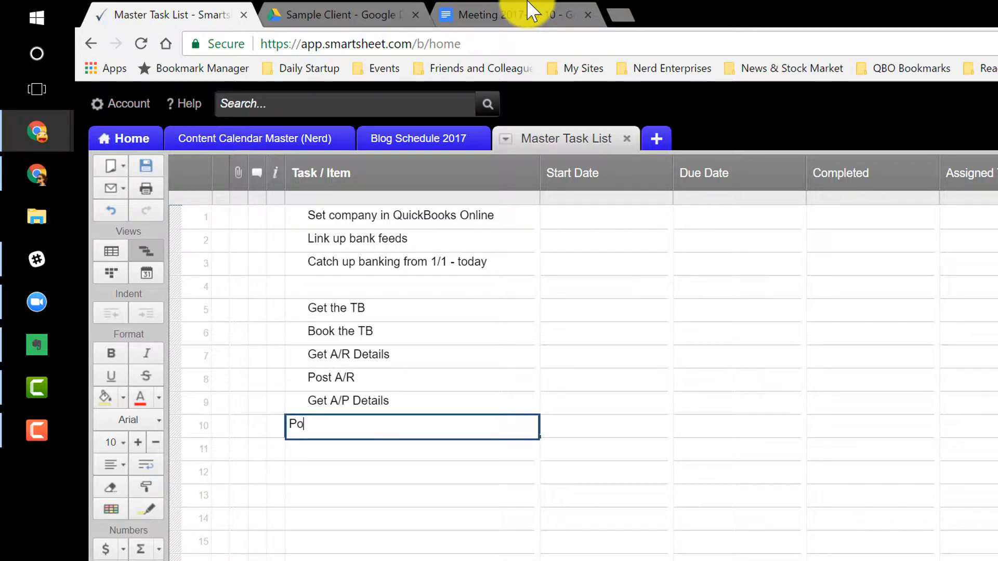
type("st A/P")
key("Return")
- Insert five blank rows above the "Set company in QuickBooks Online" task
key("Down")
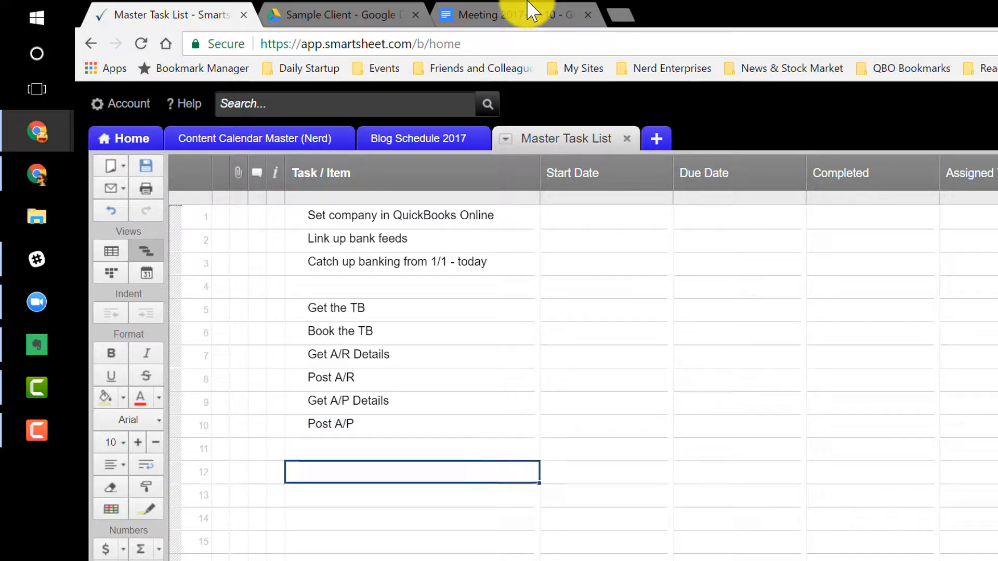
key("Up")
key("Up")
key("Up")
key("Up")
key("Up")
key("Up")
key("Up")
key("Up")
key("Up")
key("Up")
key("Up")
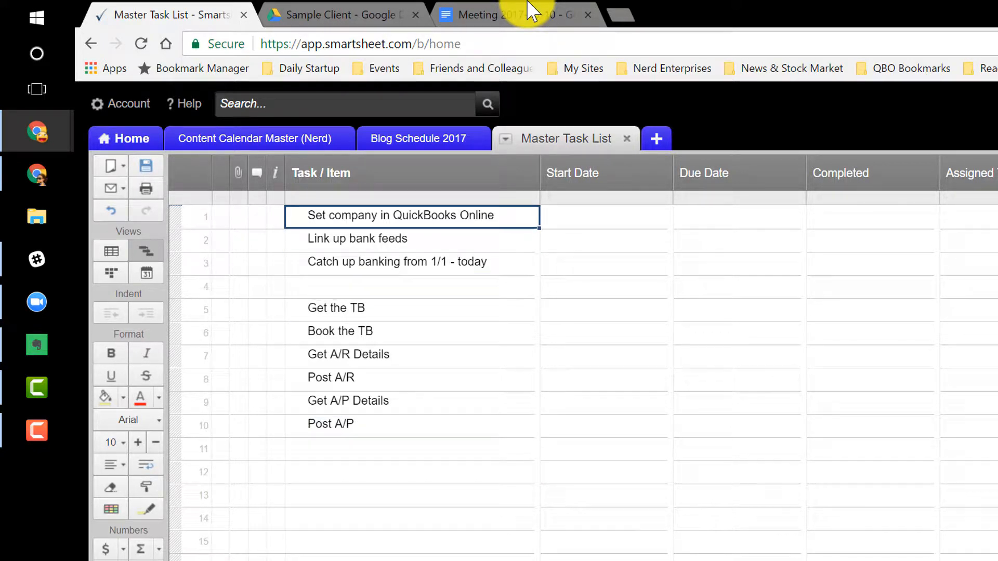
key("Insert")
key("Insert")
key("Insert")
key("Insert")
key("Insert")
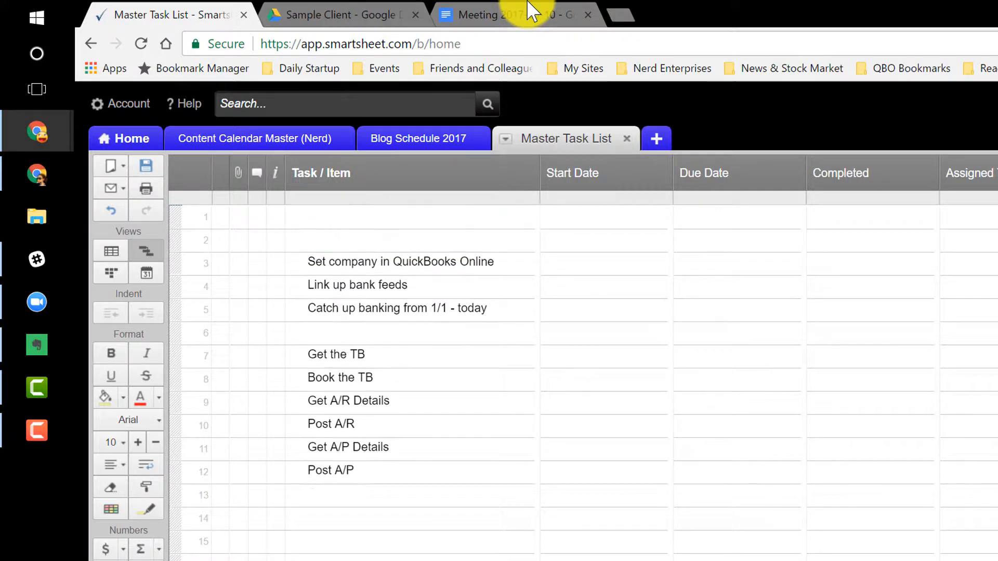
- Enter "General Information" in row 1 of the Task / Item column and make it bold
type("General Information")
key("Return")
key("Up")
key("ctrl+b")
- Insert four more blank rows at row 4, below the "General Information" heading
key("Down")
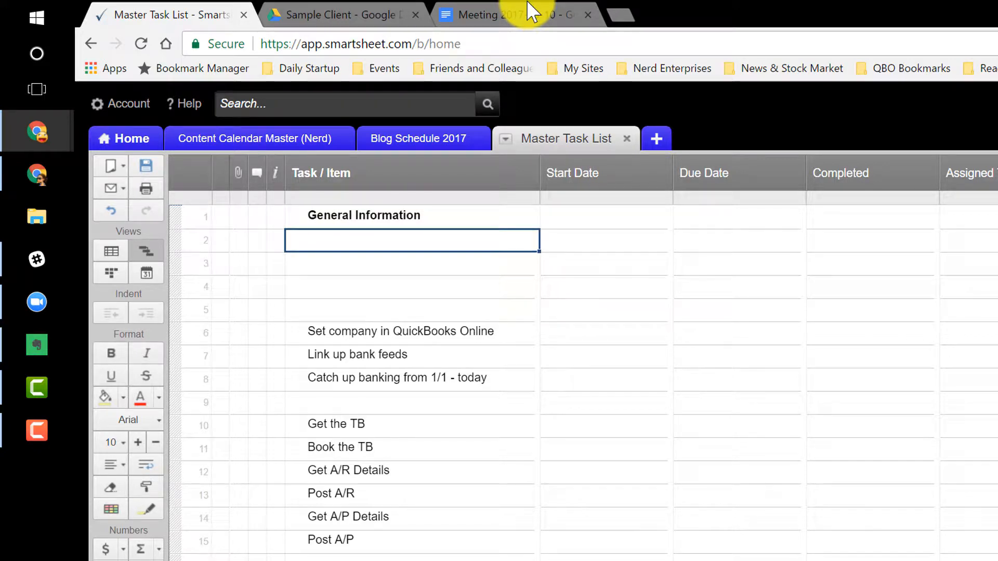
key("Down")
key("Down")
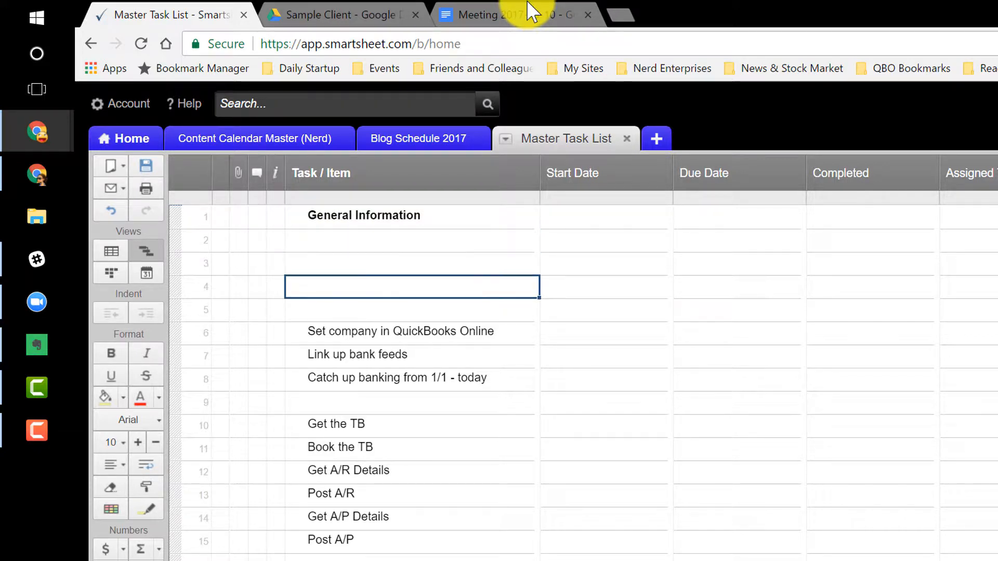
key("Insert")
key("Insert")
key("Insert")
key("Insert")
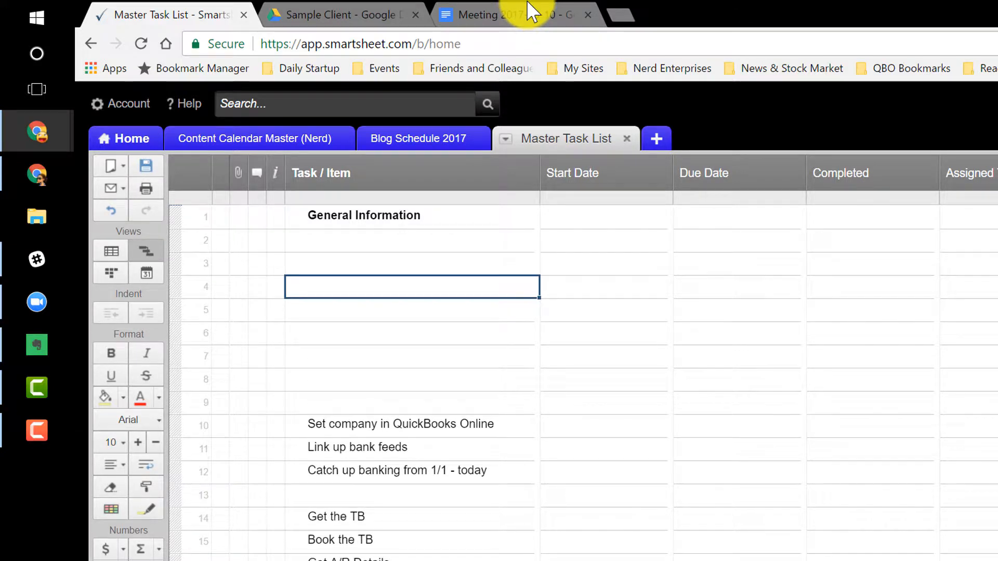
- Enter "Meetings" in row 4 and "Meeting 2017-05-10" in row 5 of the Task / Item column
type("Meetings")
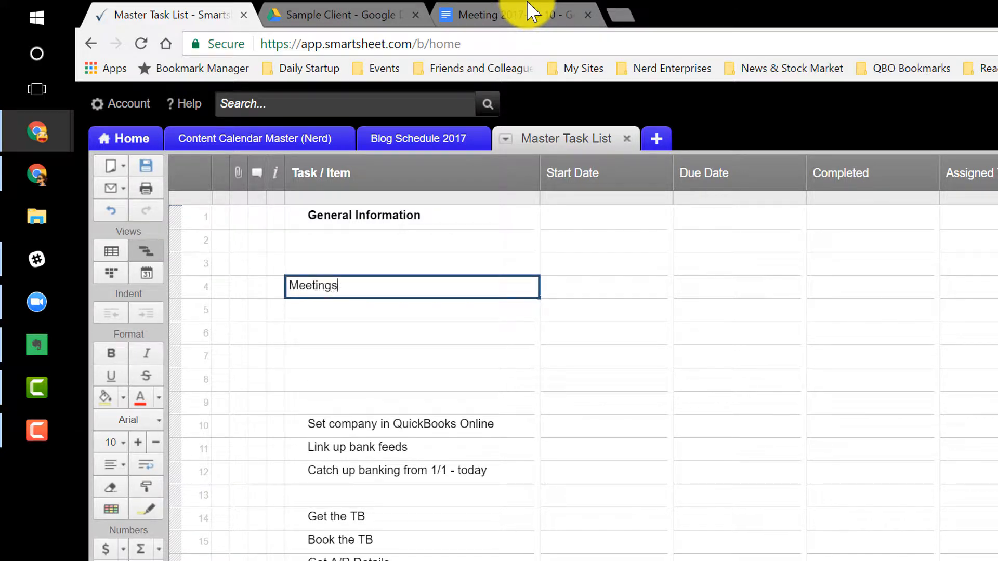
key("Return")
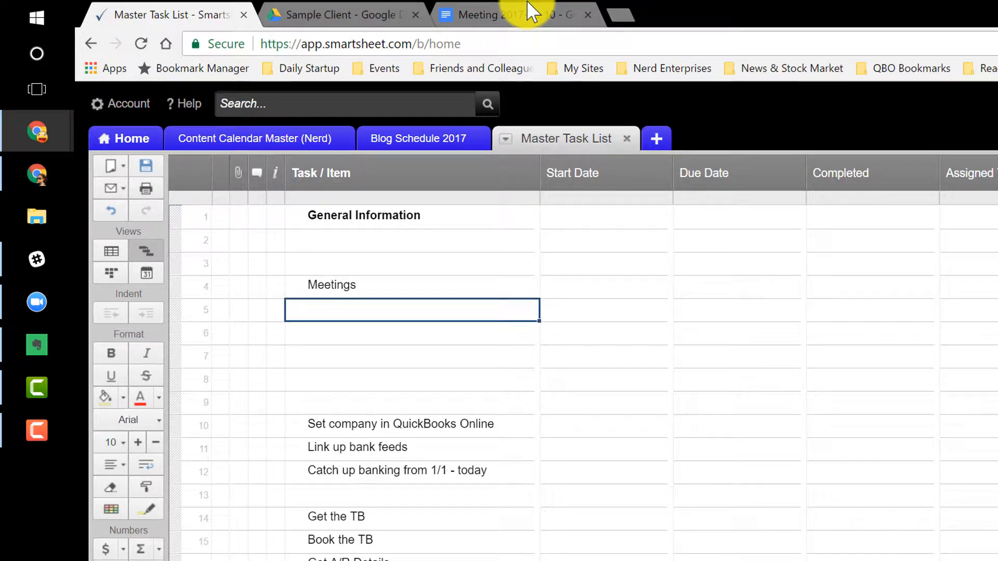
type("eeting")
key("BackSpace")
key("BackSpace")
key("BackSpace")
key("BackSpace")
key("BackSpace")
key("BackSpace")
type("Meeting")
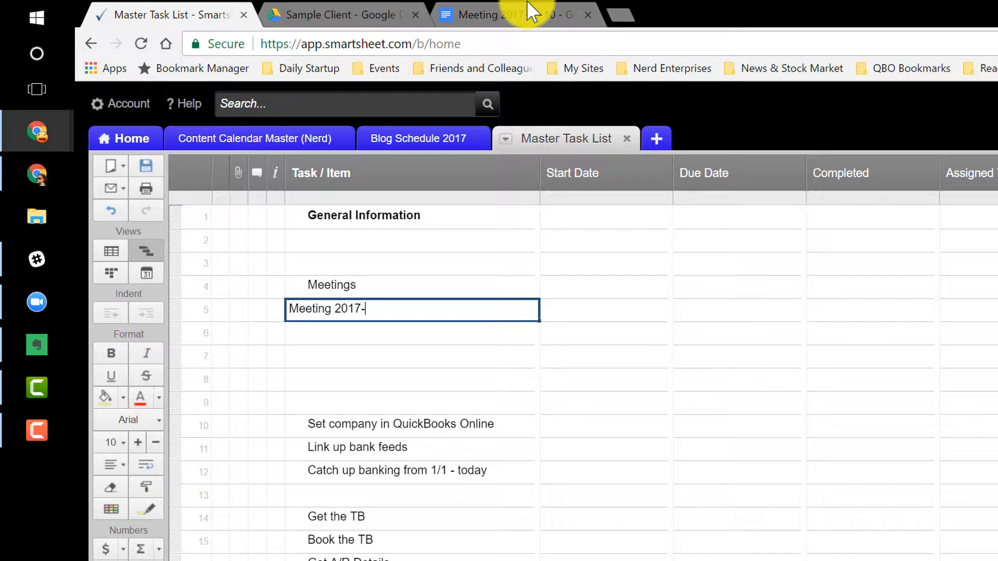
key("Tab")
key("shift+Tab")
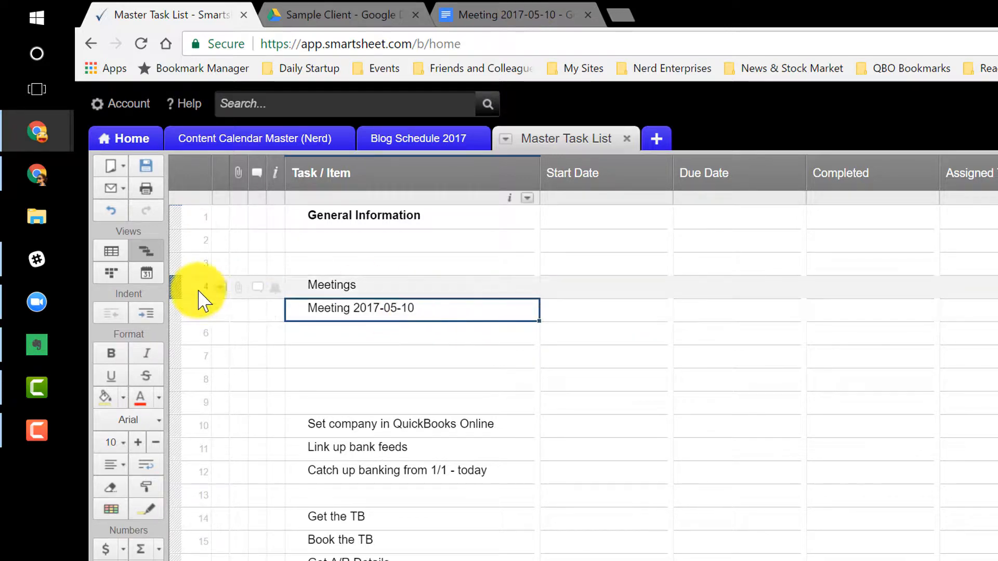
- Indent "Meeting 2017-05-10" as a child of the "Meetings" row and make the "Meetings" heading bold
left_click(146, 314)
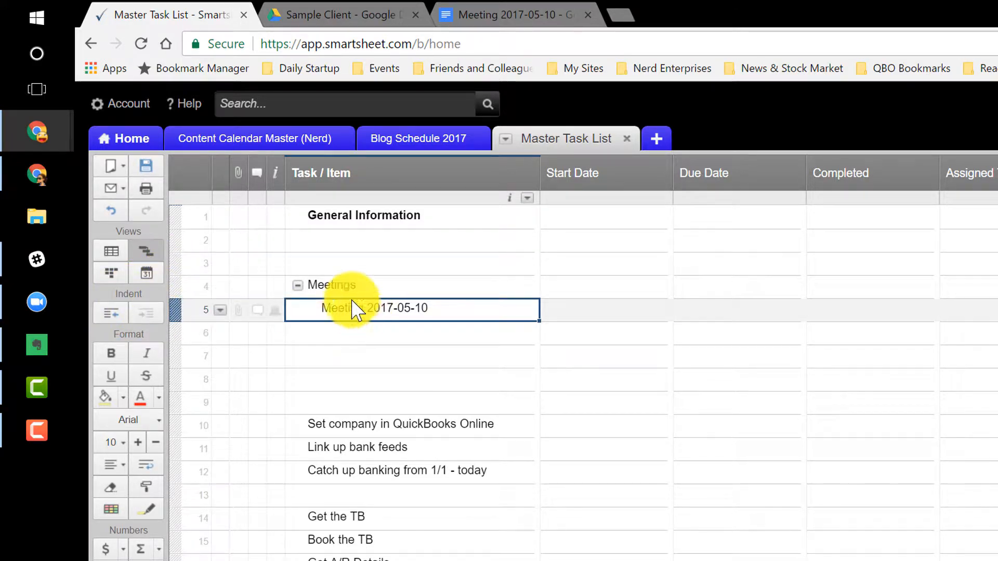
left_click(330, 286)
left_click(343, 315)
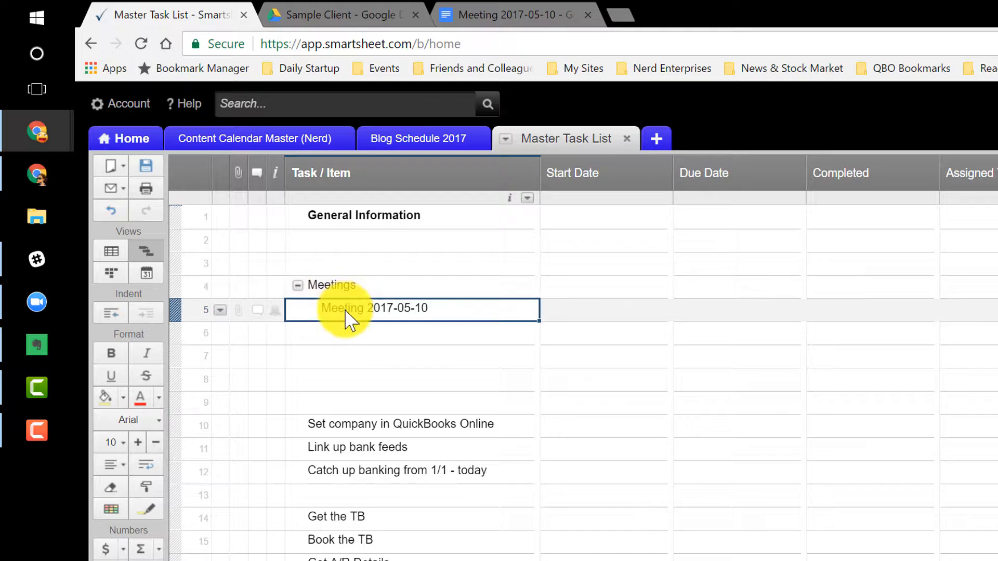
left_click(340, 285)
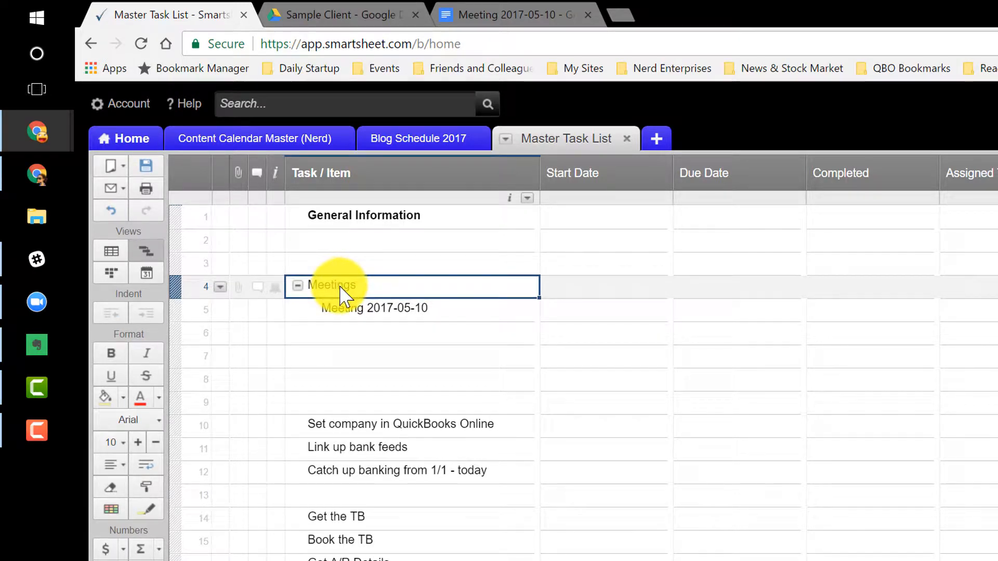
key("ctrl+b")
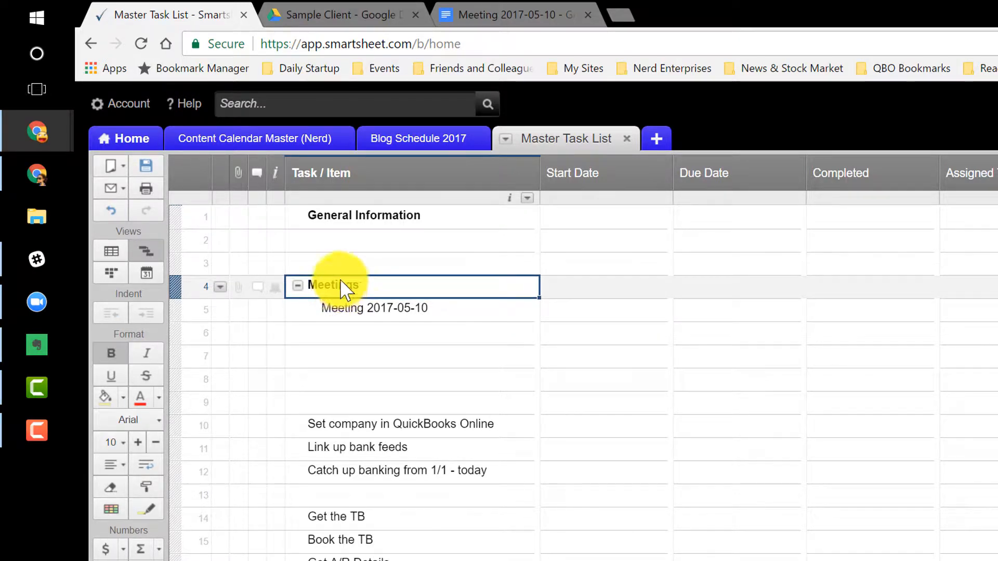
- Set both the Start Date and Due Date of the "Meeting 2017-05-10" row to today's date, 05/10/17
left_click(366, 317)
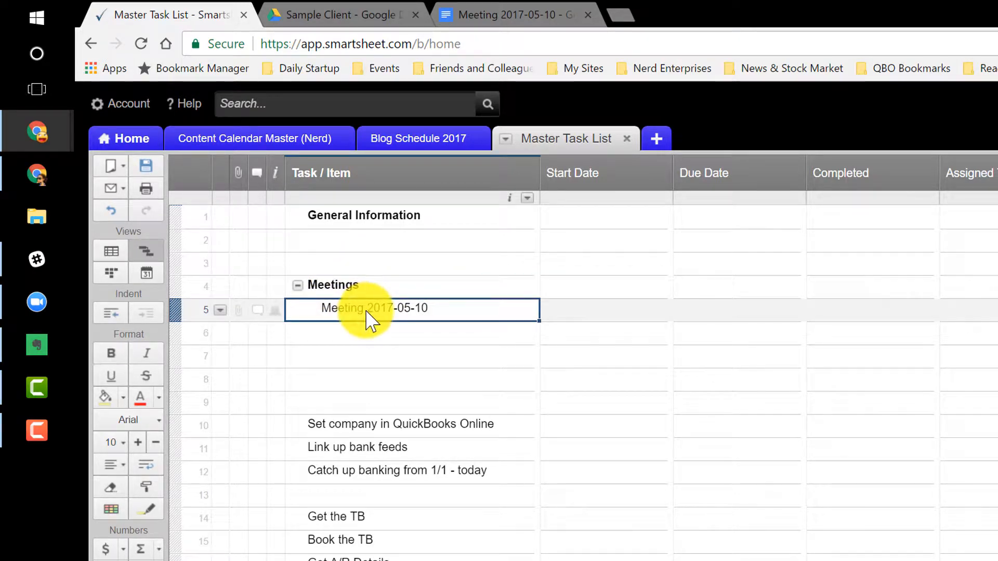
left_click(570, 318)
left_click(571, 318)
type("t")
key("Tab")
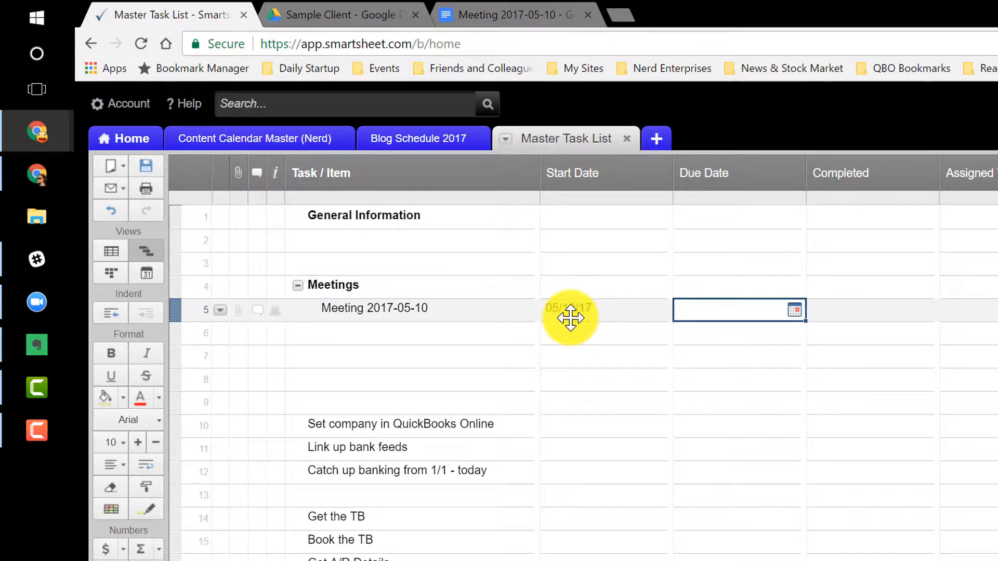
type("t")
key("Tab")
key("shift+Tab")
key("shift+Tab")
key("shift+Tab")
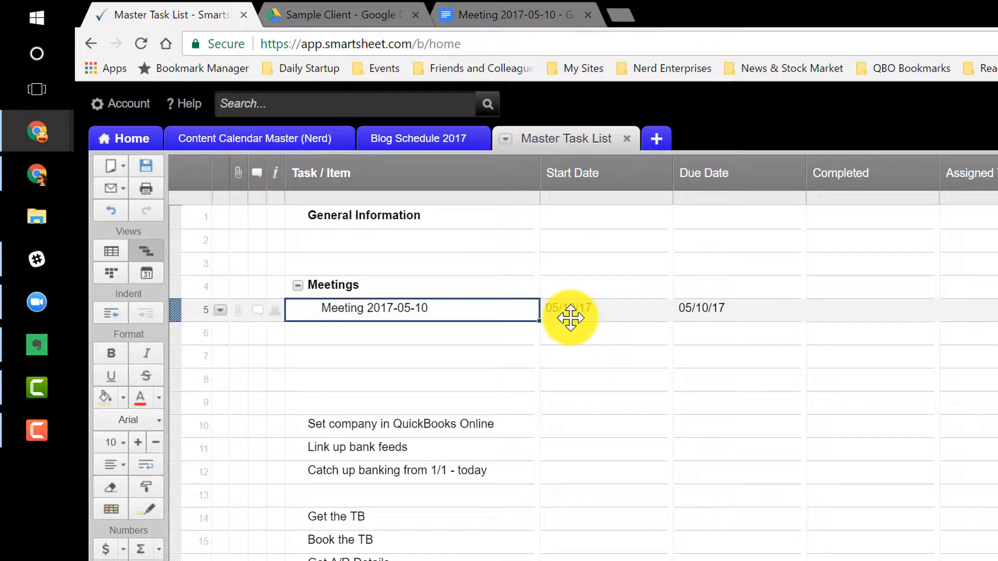
- Reselect the "Meeting 2017-05-10" task cell and switch to the Meeting 2017-05-10 document in Google Docs
left_click(689, 312)
left_click(385, 311)
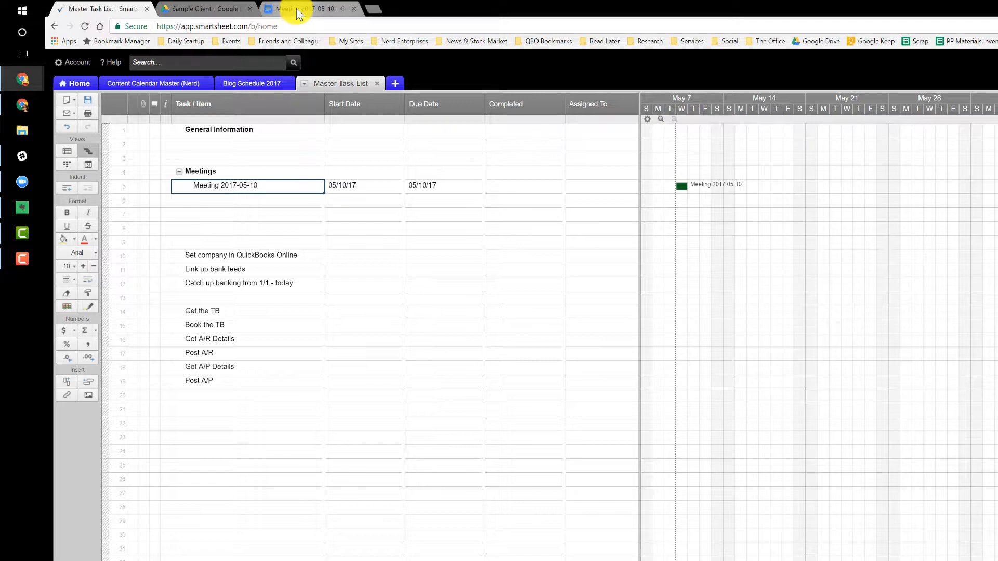
left_click(300, 10)
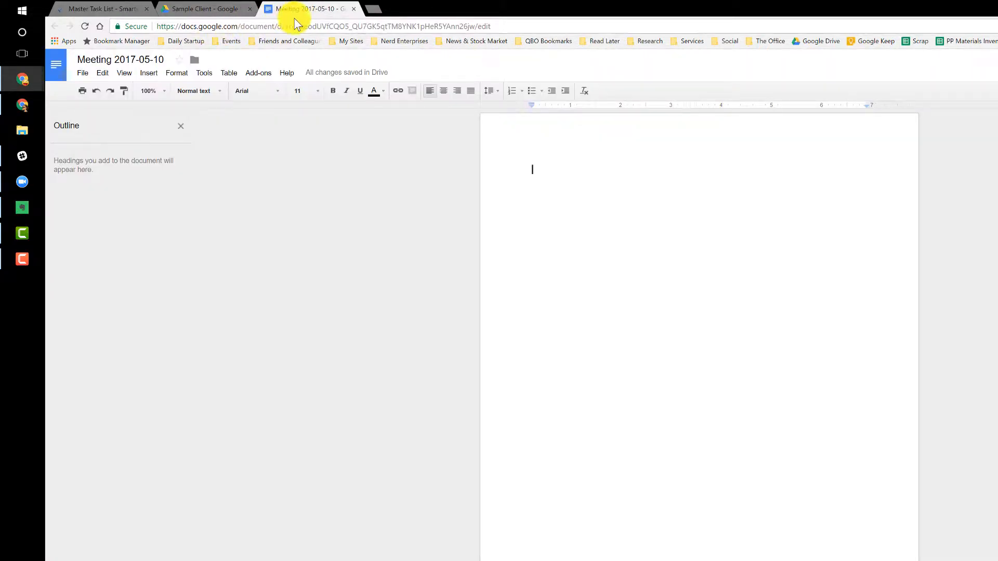
- Write "Set up timeline for tasks to be completed" as the first line of the meeting document
type("Set ")
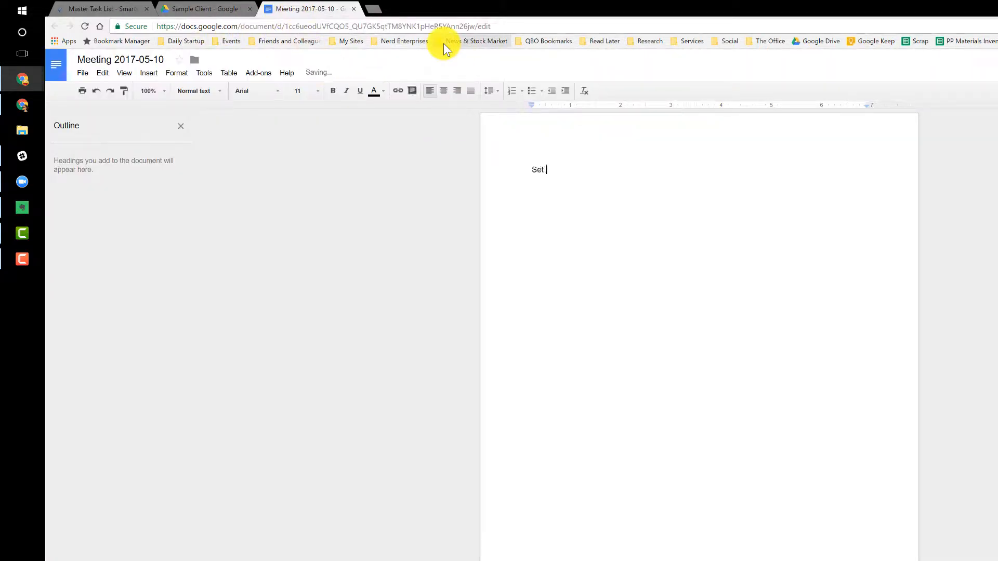
type("up timeline for tasks to be completed")
key("Return")
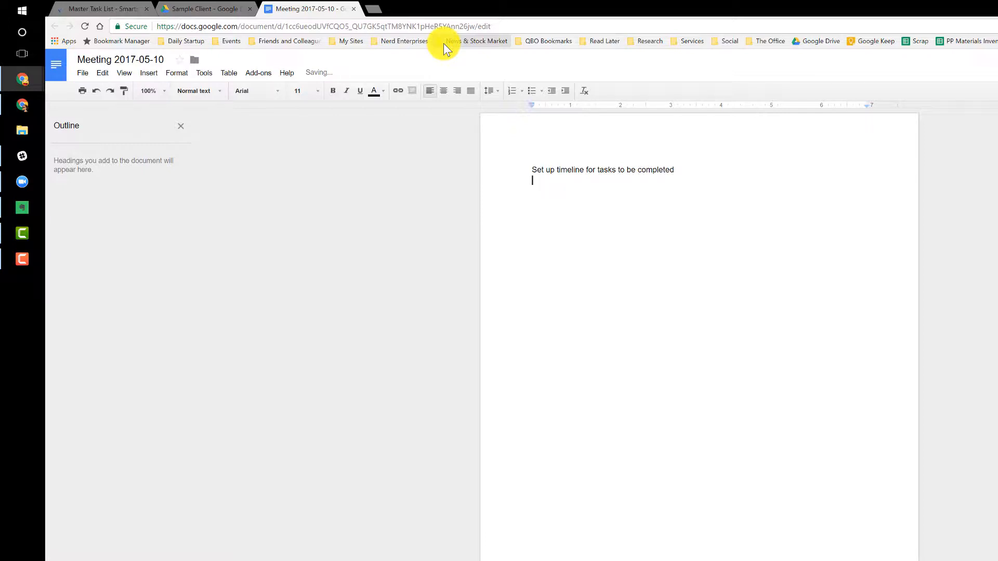
- Turn on link sharing for the meeting document so that anyone with the link can edit
left_click(997, 64)
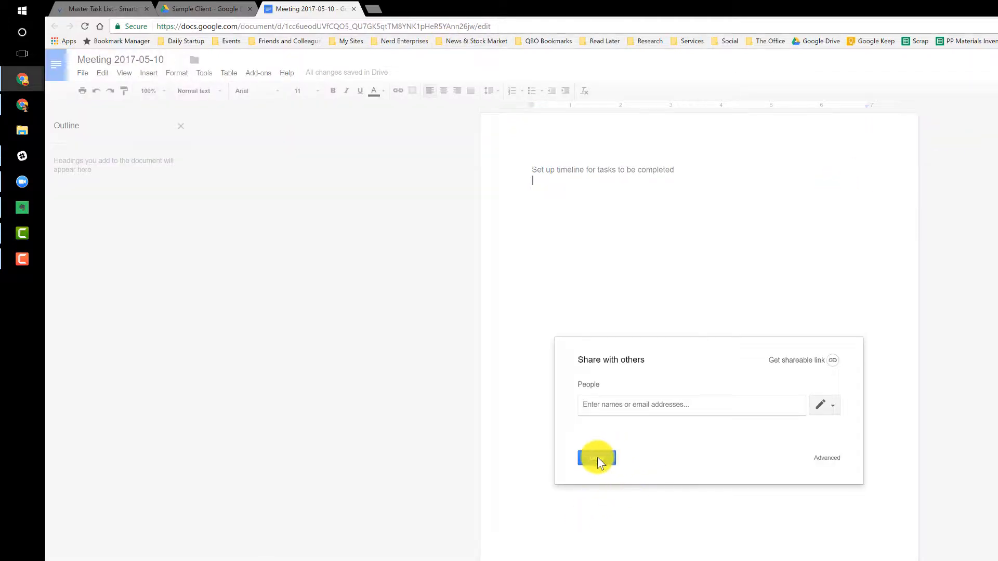
left_click(826, 458)
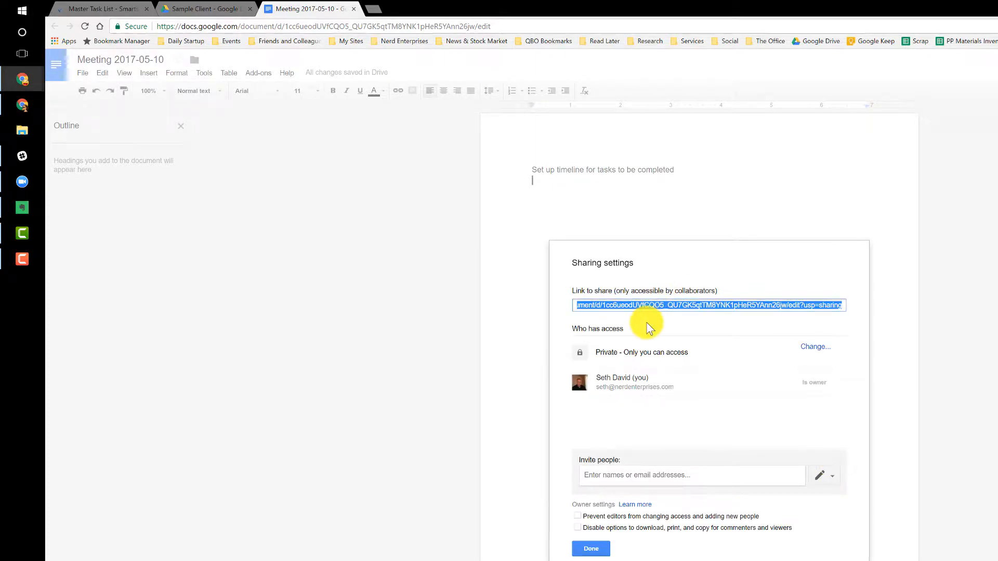
left_click(822, 352)
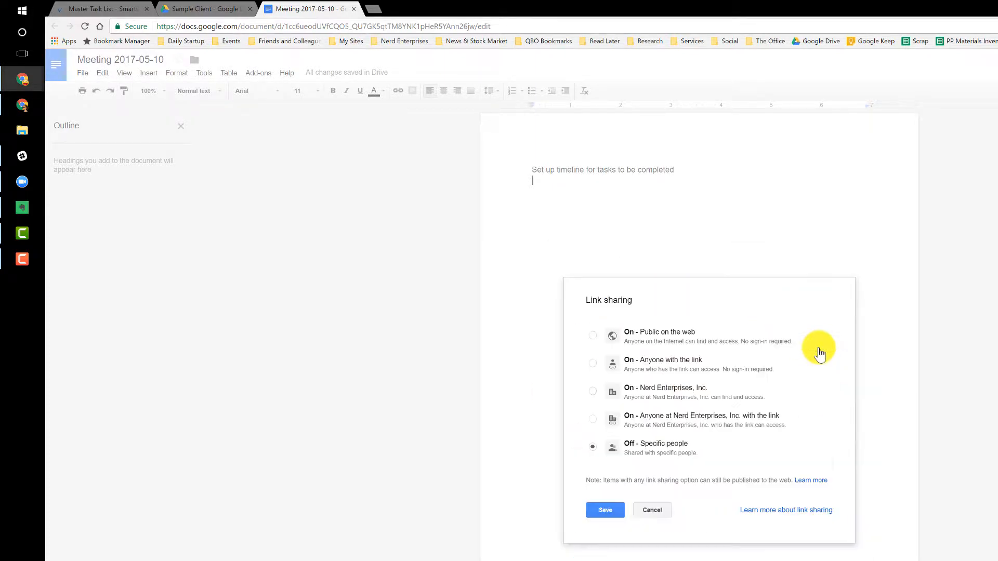
left_click(665, 366)
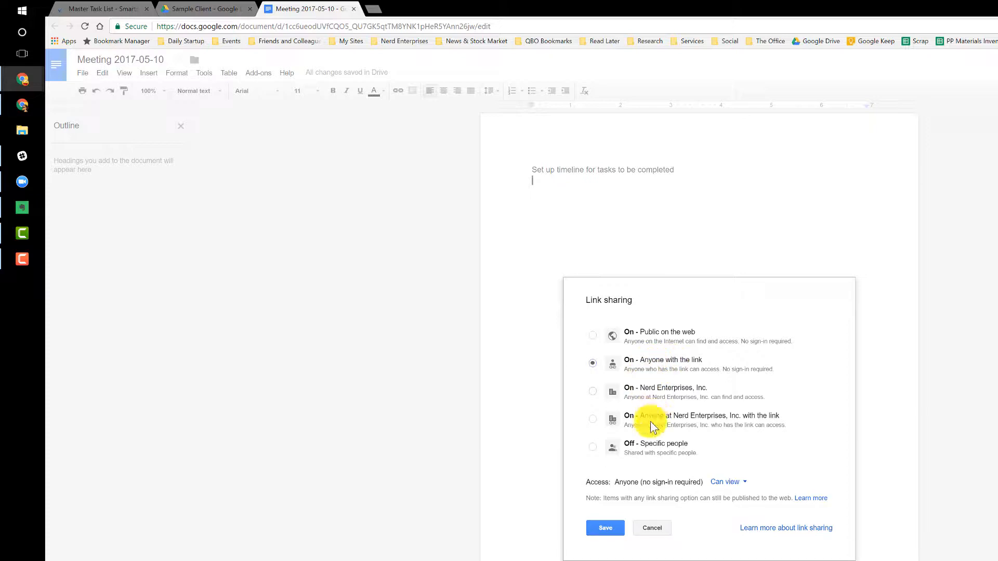
left_click(720, 482)
left_click(737, 500)
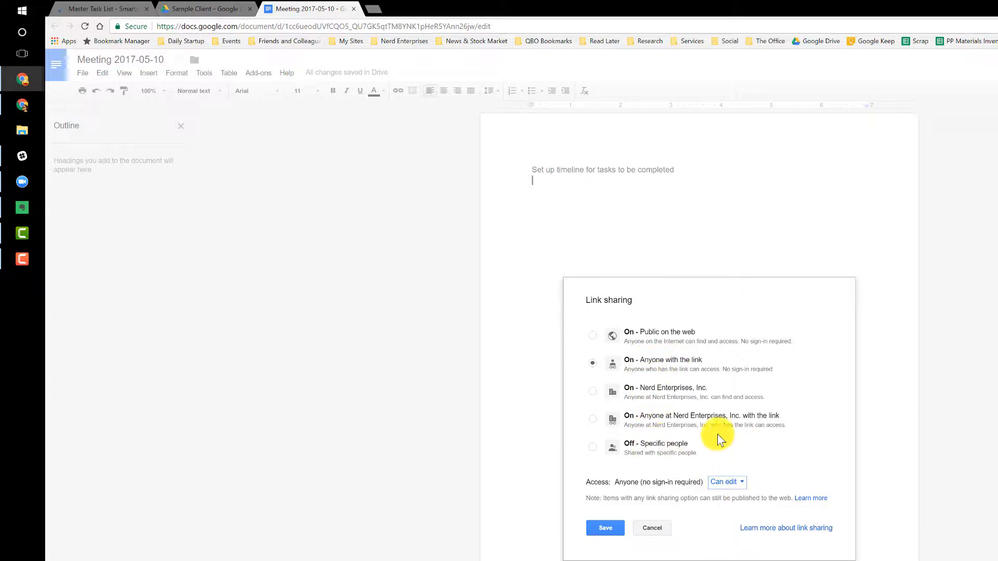
left_click(606, 529)
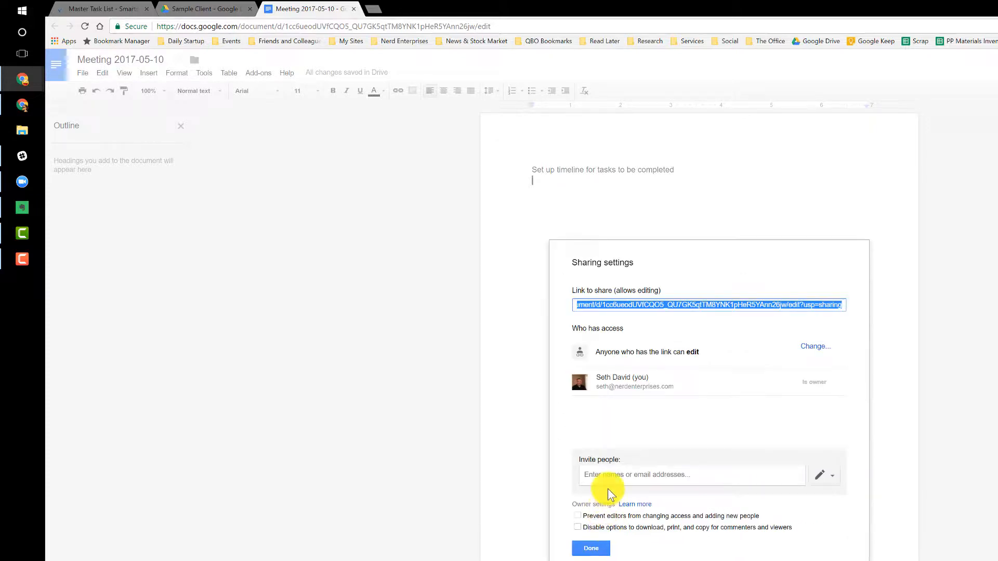
left_click(591, 548)
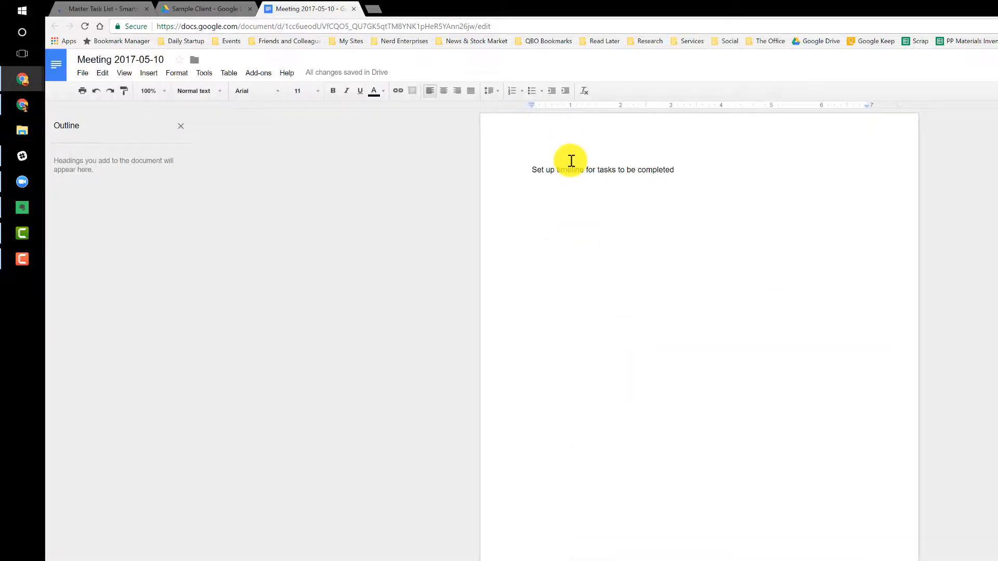
- Switch to the Smartsheet Master Task List and attach the Google Drive document "Meeting 2017-05-10" to the "Meeting 2017-05-10" row
left_click(107, 9)
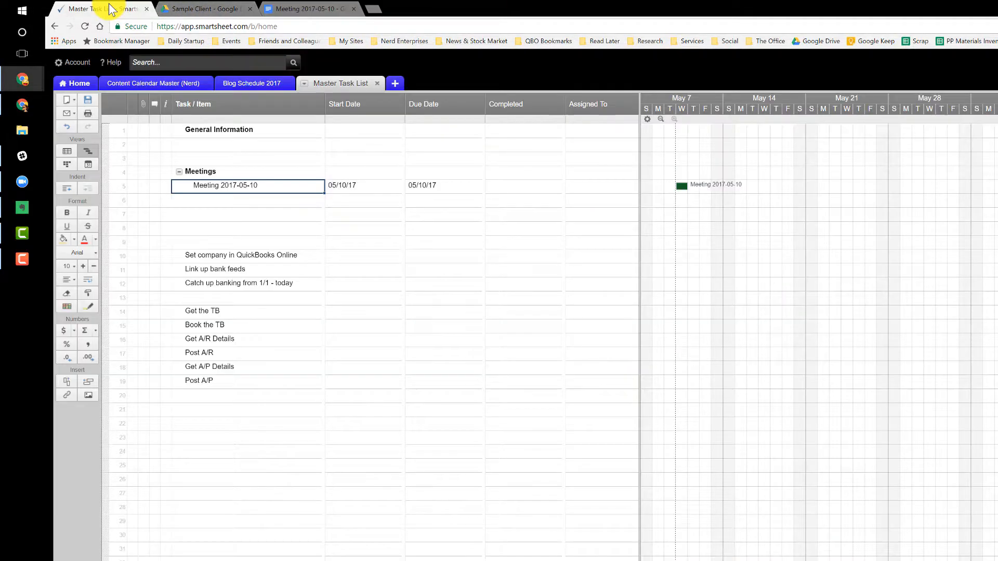
left_click(151, 186)
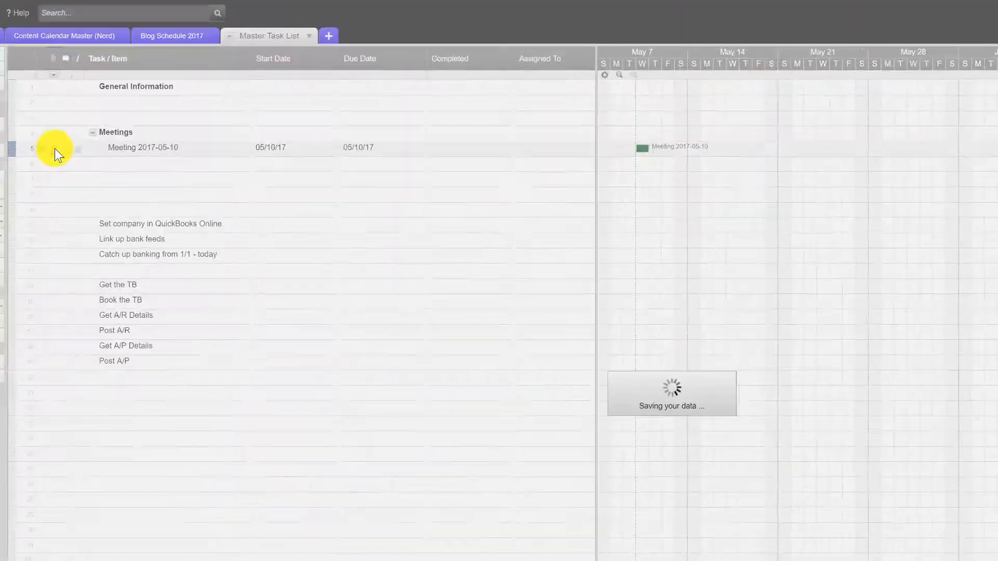
left_click(76, 157)
left_click(219, 178)
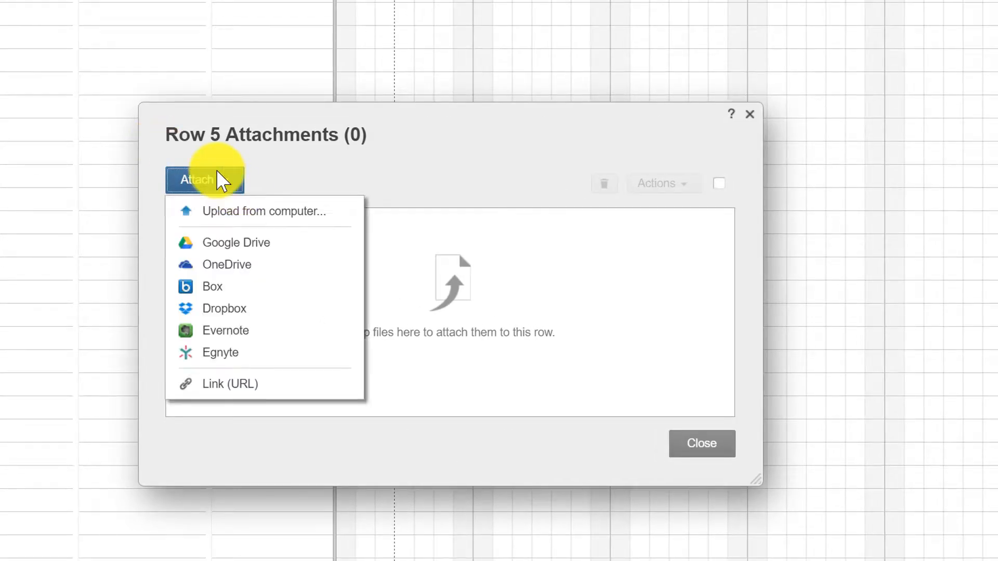
left_click(244, 250)
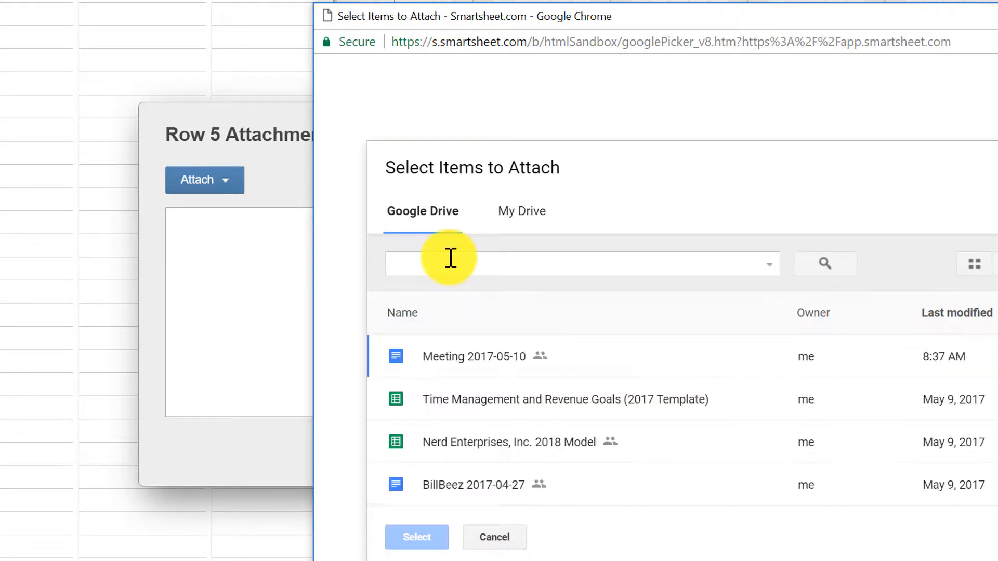
left_click(478, 358)
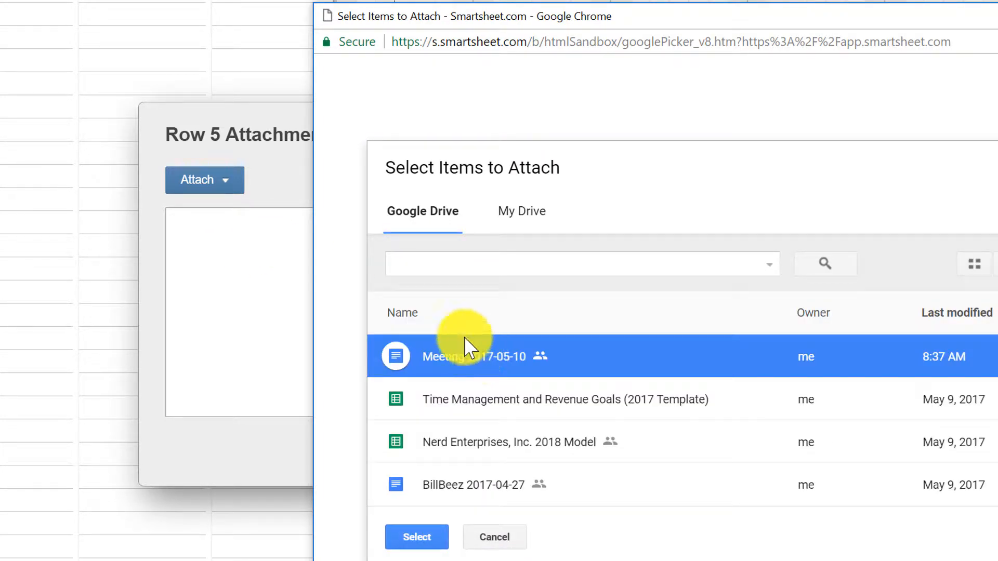
left_click(419, 538)
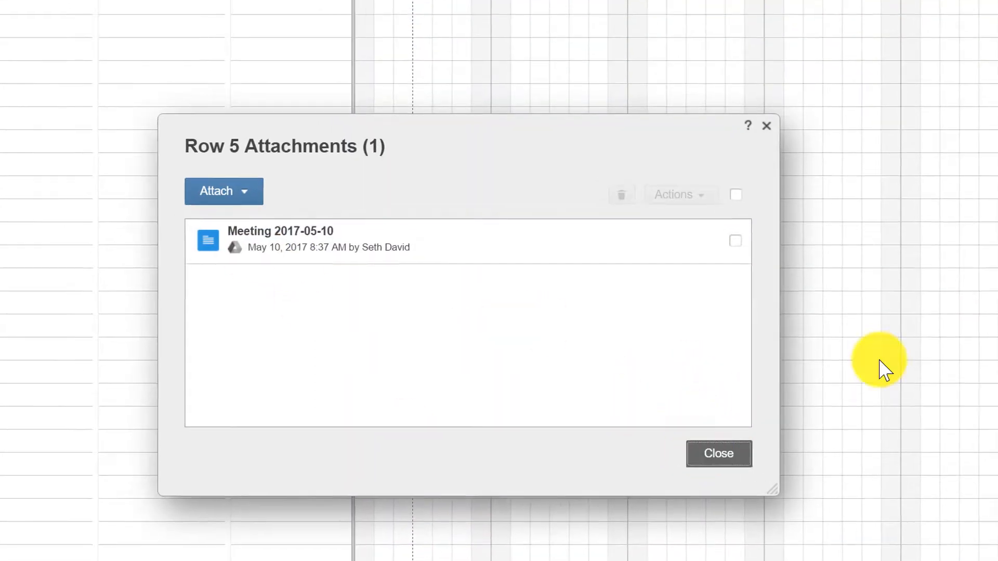
left_click(719, 453)
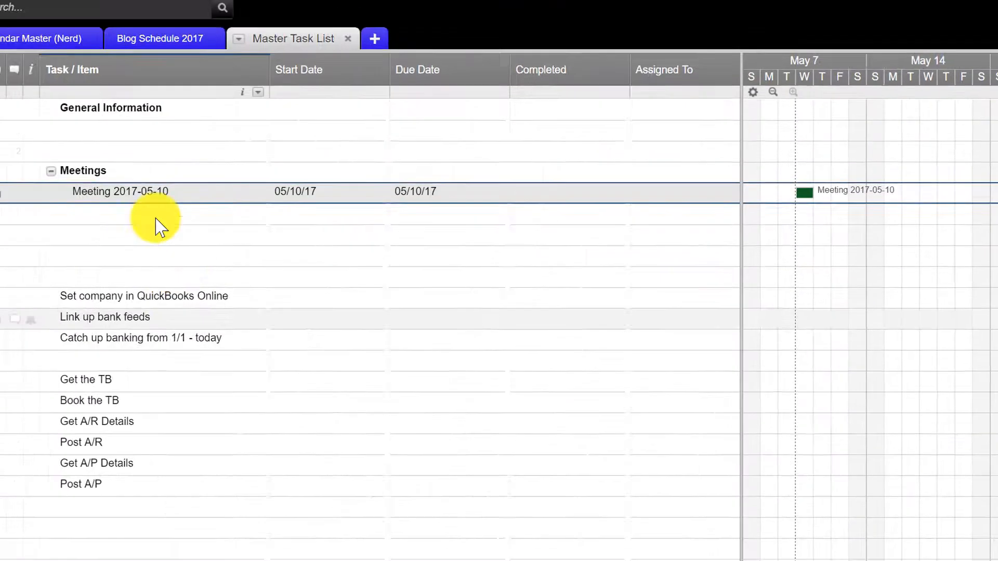
left_click(271, 275)
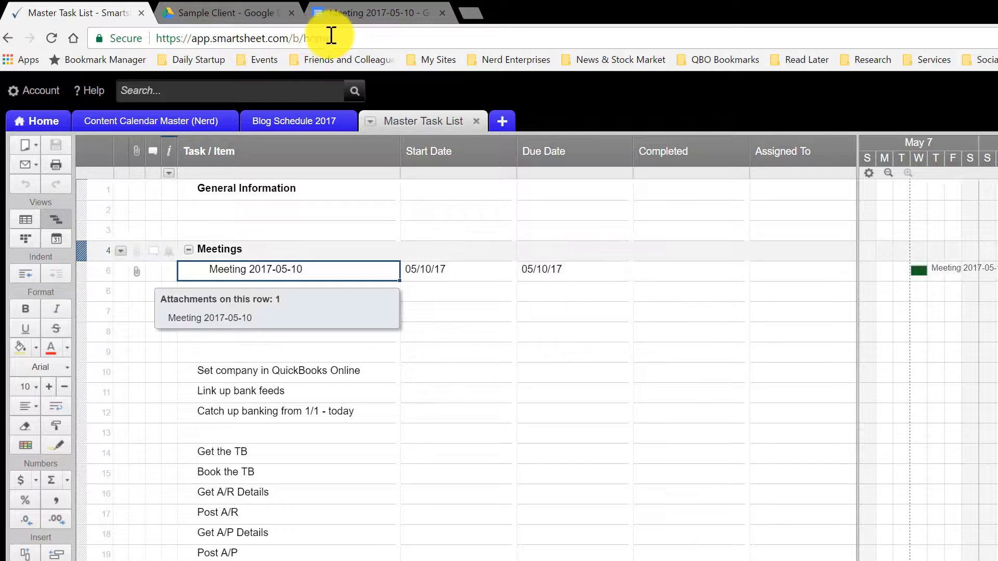
- Switch to the Google Docs meeting document, rename it "Client Name - Meeting 2017-05-10" and close it
left_click(411, 16)
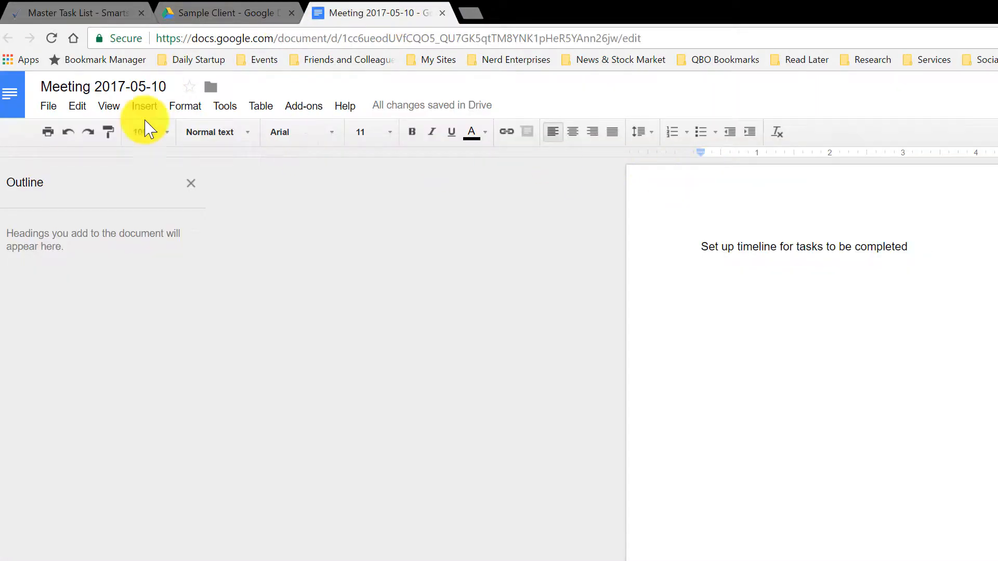
type("Clie")
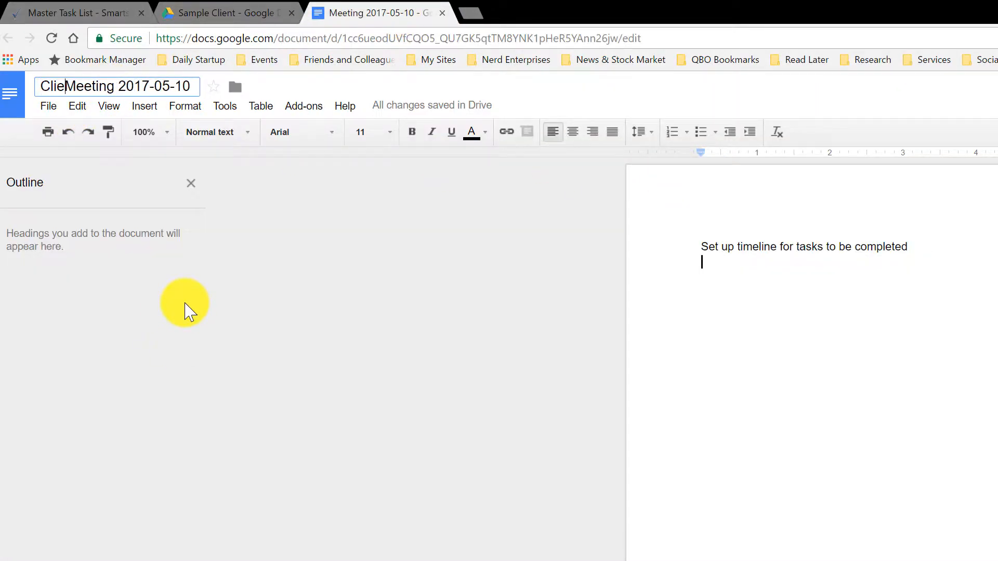
type("nt Name -")
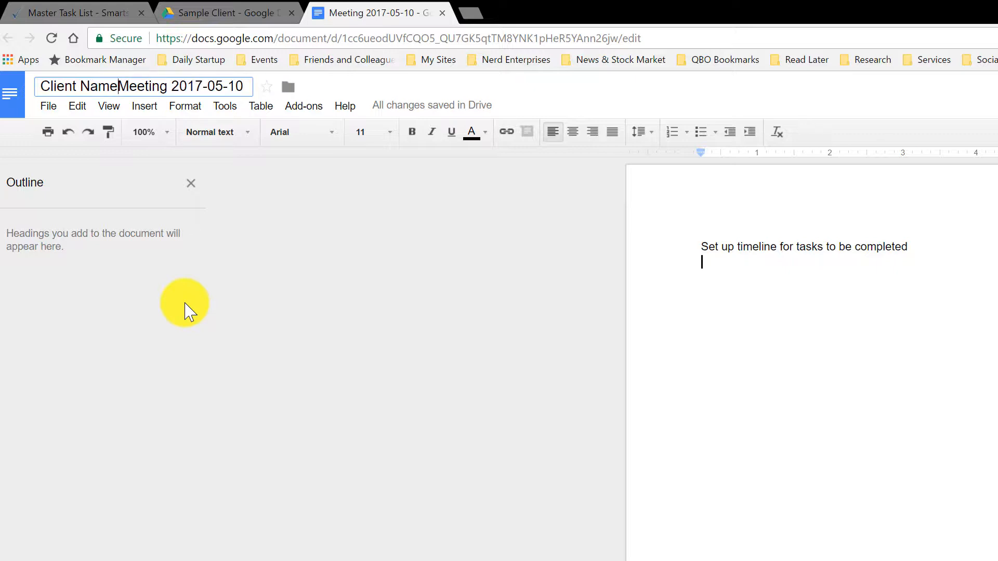
key("Return")
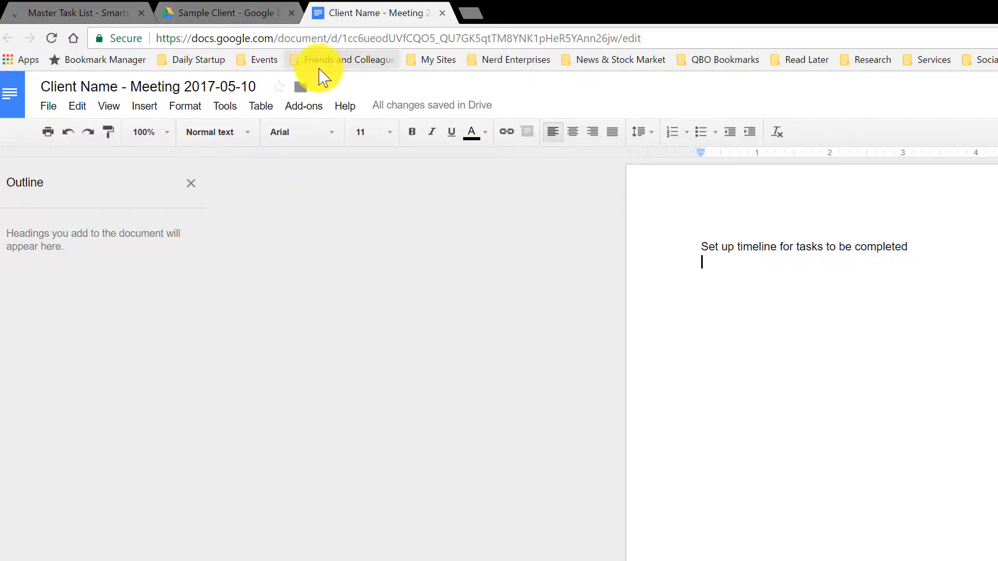
left_click(442, 13)
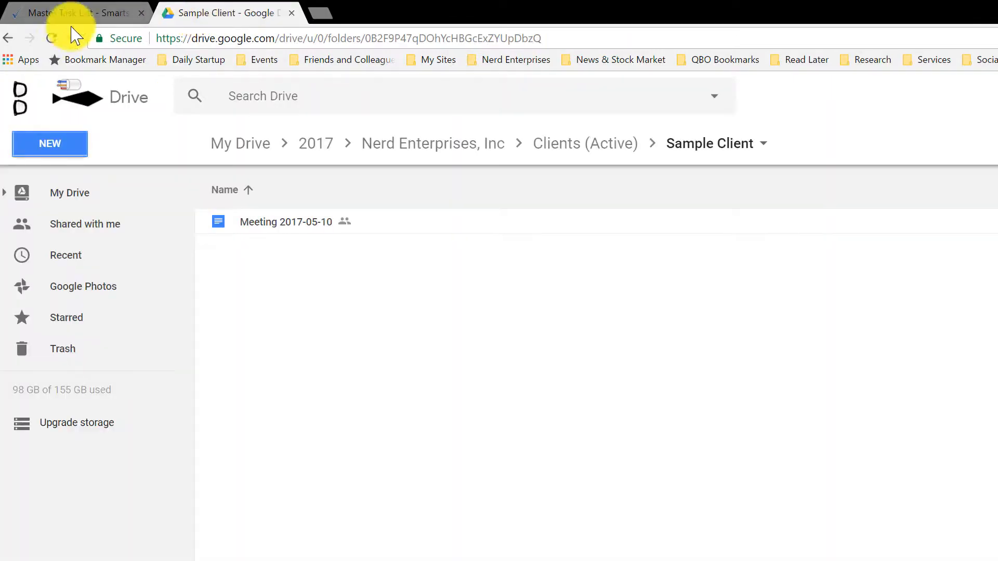
- Return to Smartsheet and open the document attached to the "Meeting 2017-05-10" row to check it, closing it after viewing
left_click(31, 13)
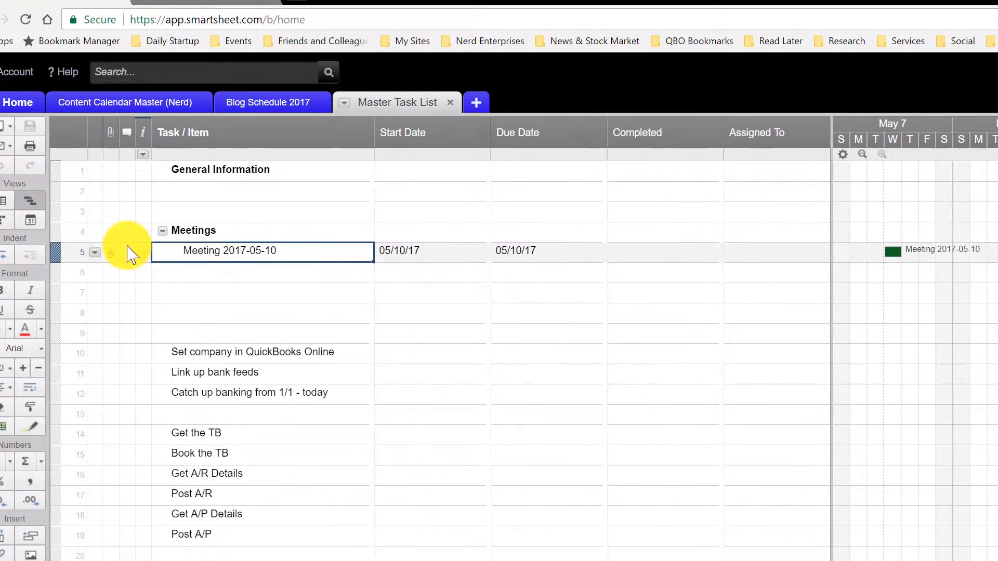
left_click(136, 271)
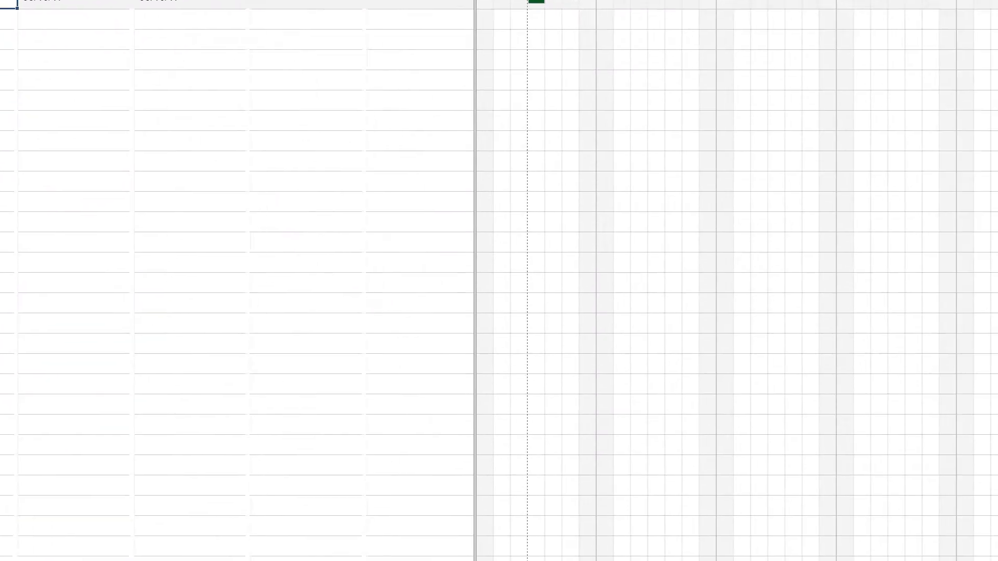
left_click(331, 203)
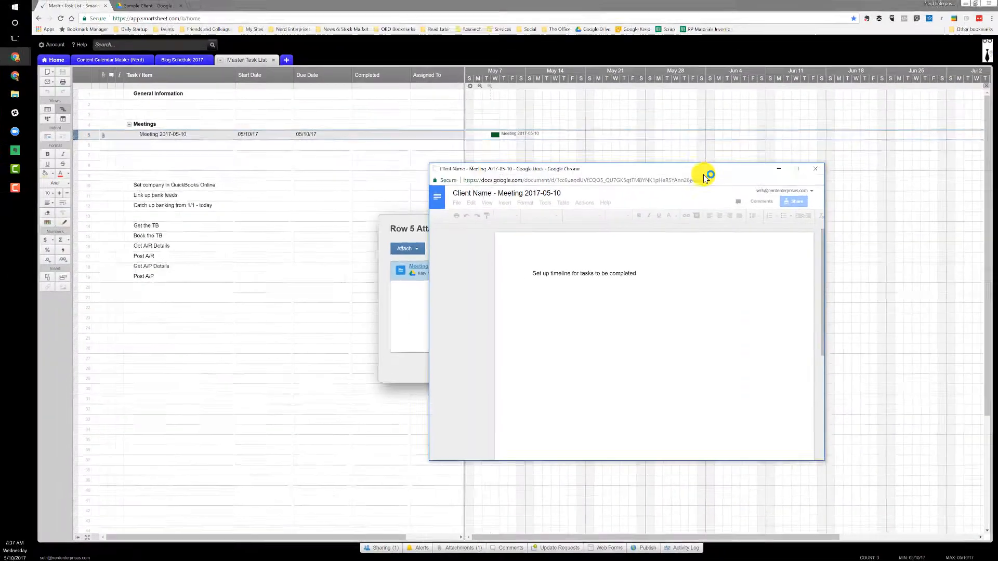
left_click(814, 171)
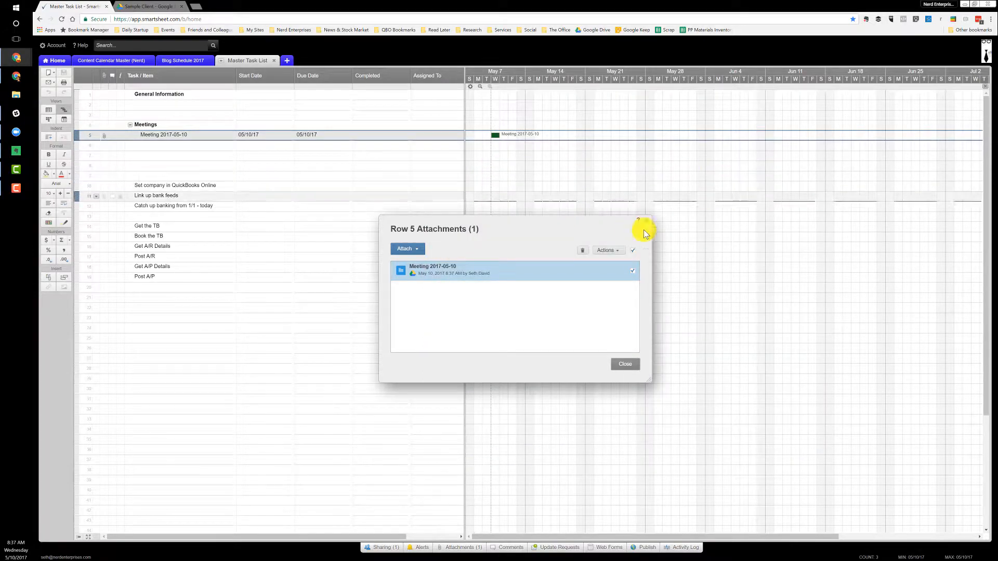
left_click(647, 220)
- View the comments of the "Meeting 2017-05-10" row without adding one
left_click(170, 136)
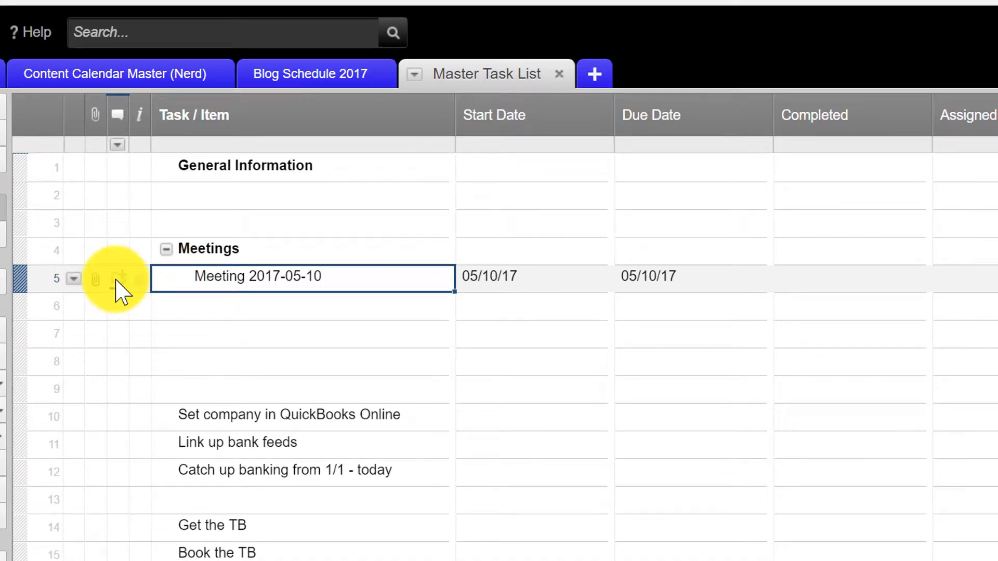
left_click(120, 280)
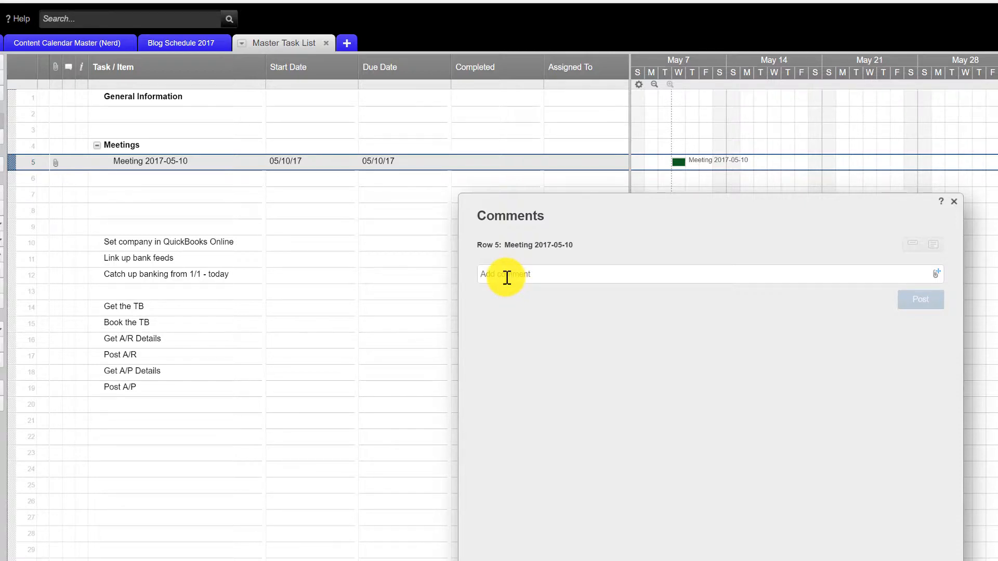
left_click(953, 201)
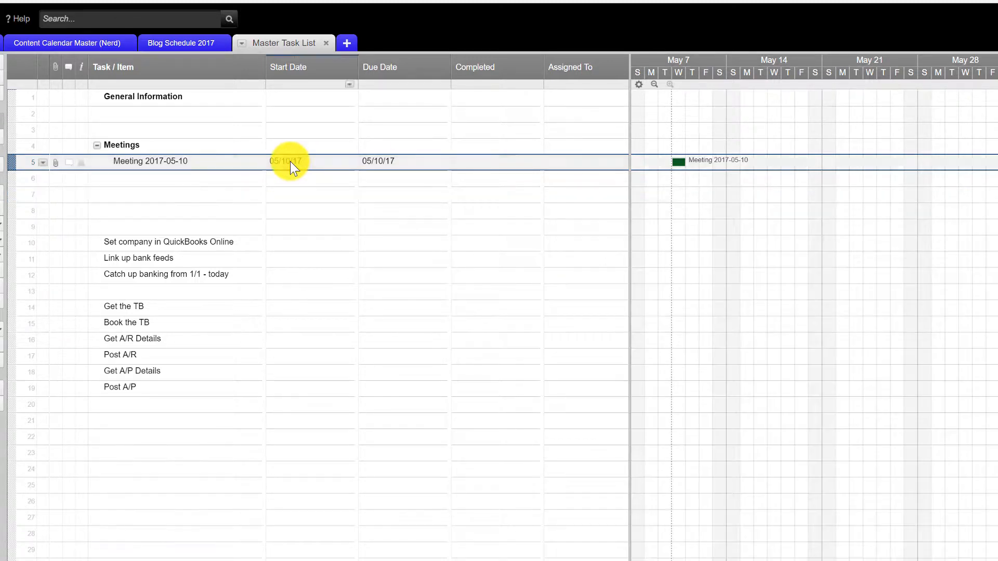
left_click(175, 166)
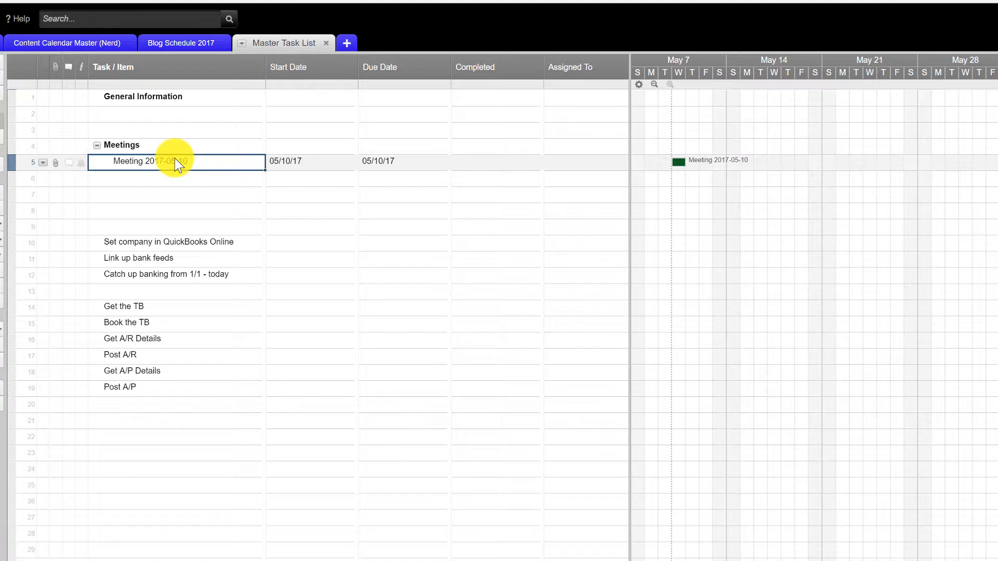
left_click(152, 184)
left_click(145, 165)
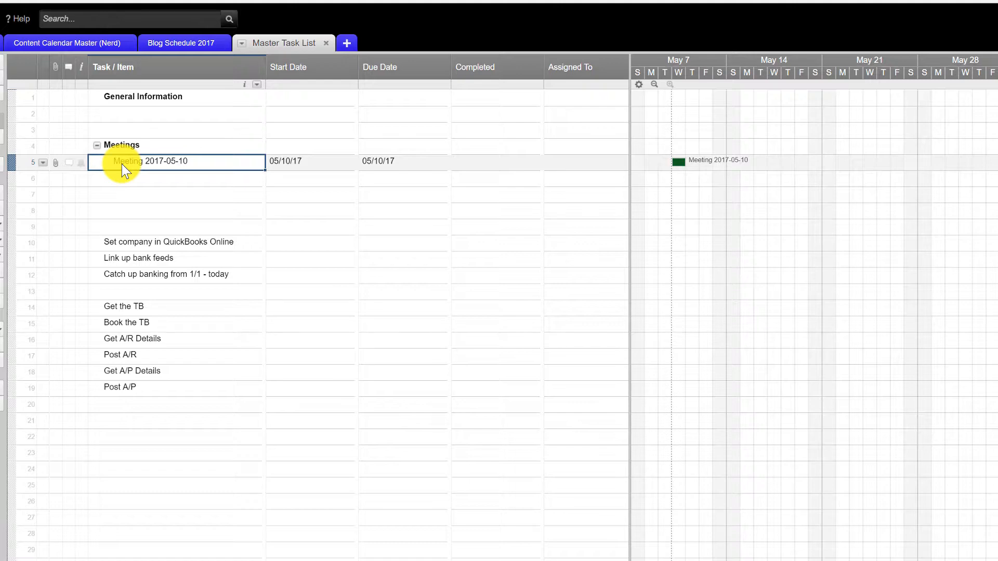
- Set both the Start Date and Due Date of "Set company in QuickBooks Online" to today's date, 05/10/17
left_click(328, 243)
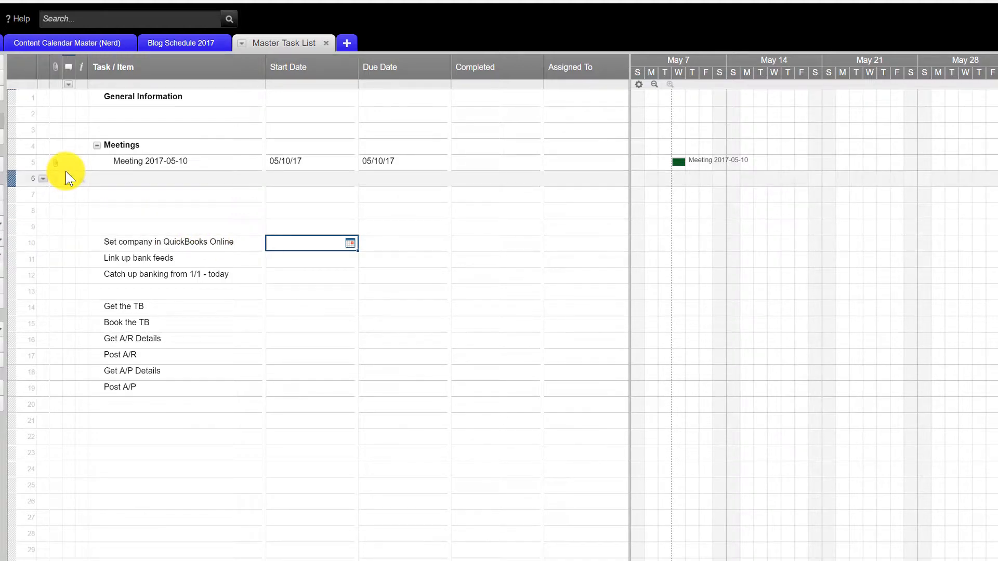
type("t")
key("Tab")
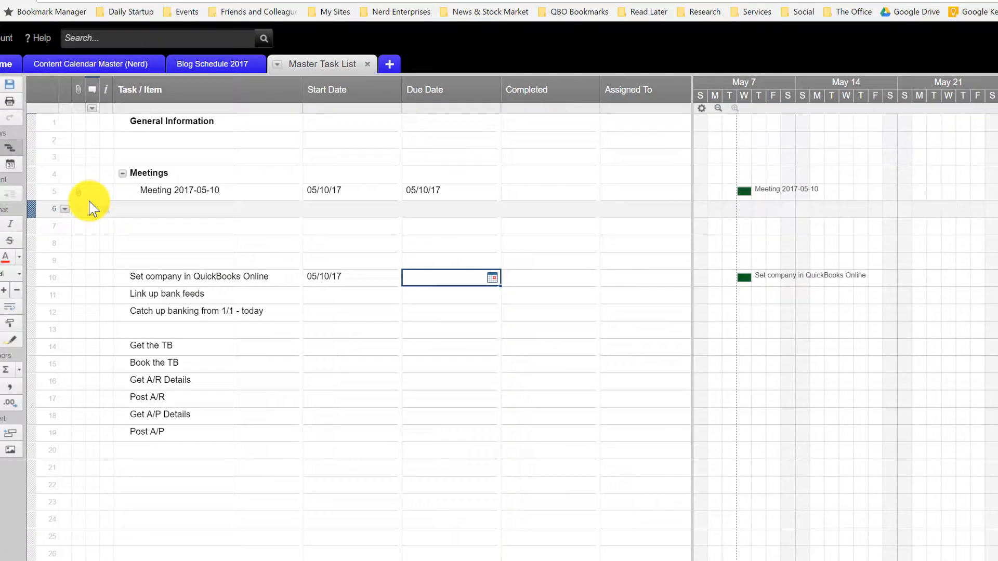
type("t")
key("Return")
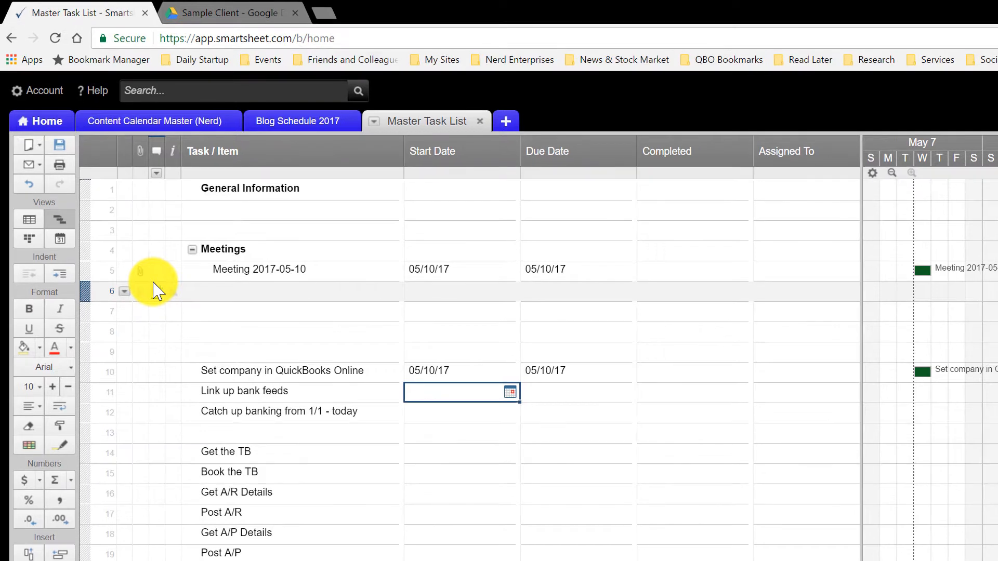
- Indent "Link up bank feeds" and "Catch up banking from 1/1 - today" under "Set company in QuickBooks Online"
key("Left")
key("shift+Down")
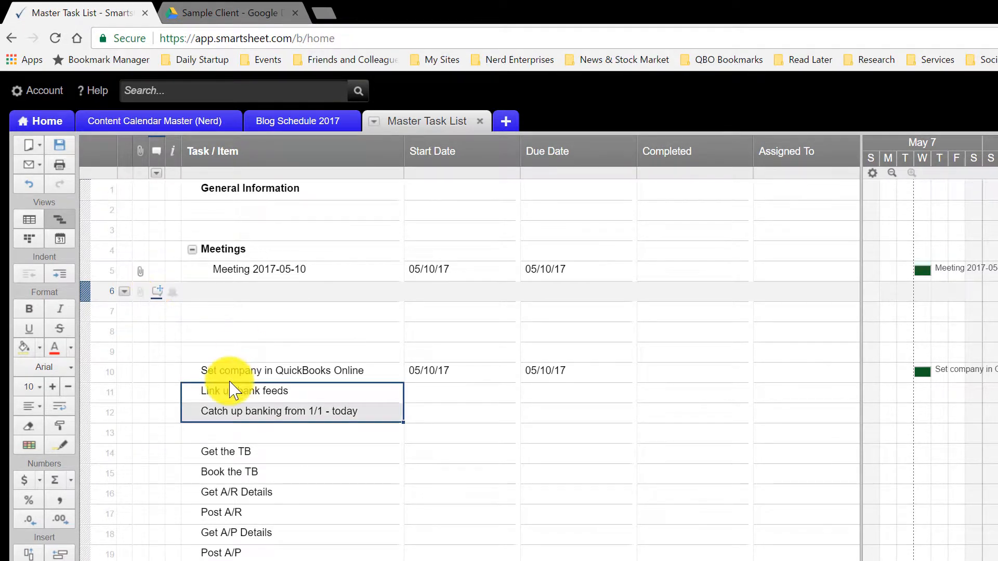
left_click(70, 274)
- Set both the Start Date and Due Date of "Link up bank feeds" to 05/11/17
left_click(457, 396)
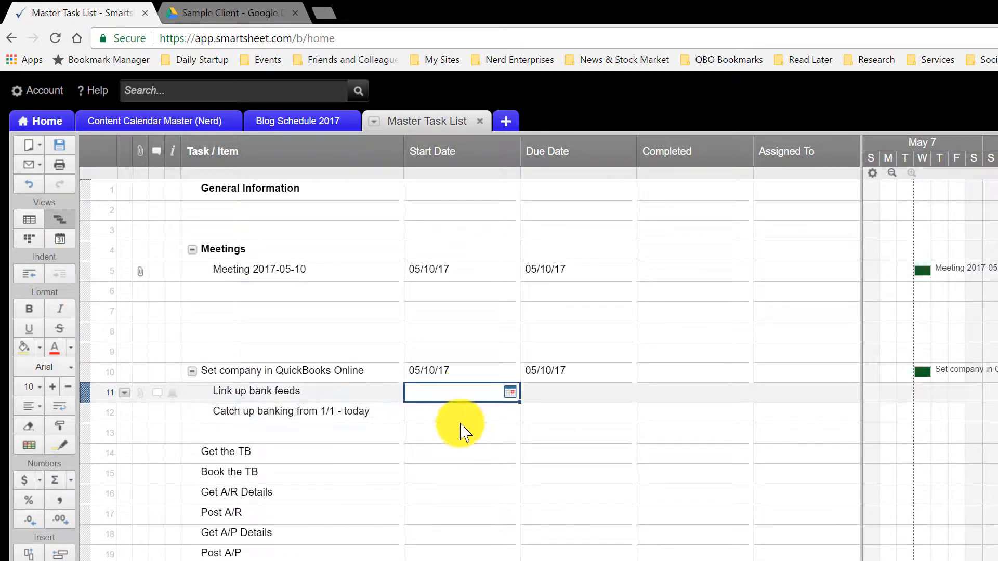
type("5/11/1")
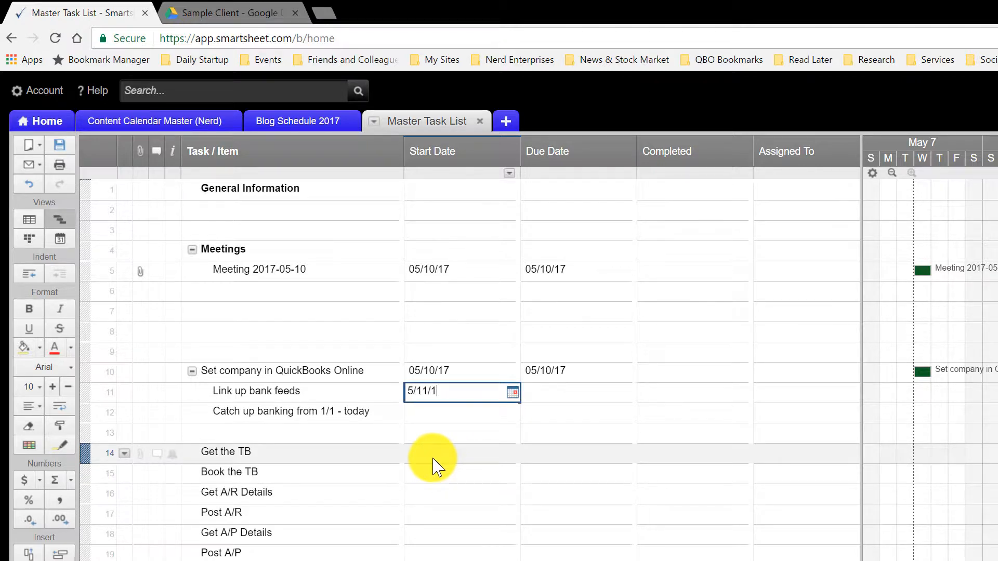
key("Tab")
key("Left")
key("ctrl+c")
key("Right")
key("ctrl+v")
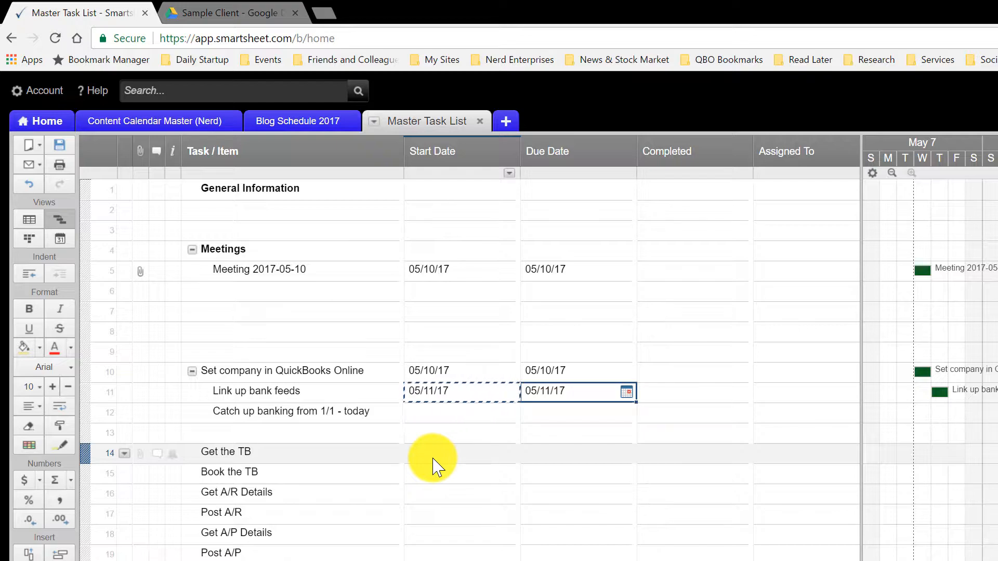
- Set the Start Date of "Catch up banking from 1/1 - today" to 05/12/17
key("Left")
key("Down")
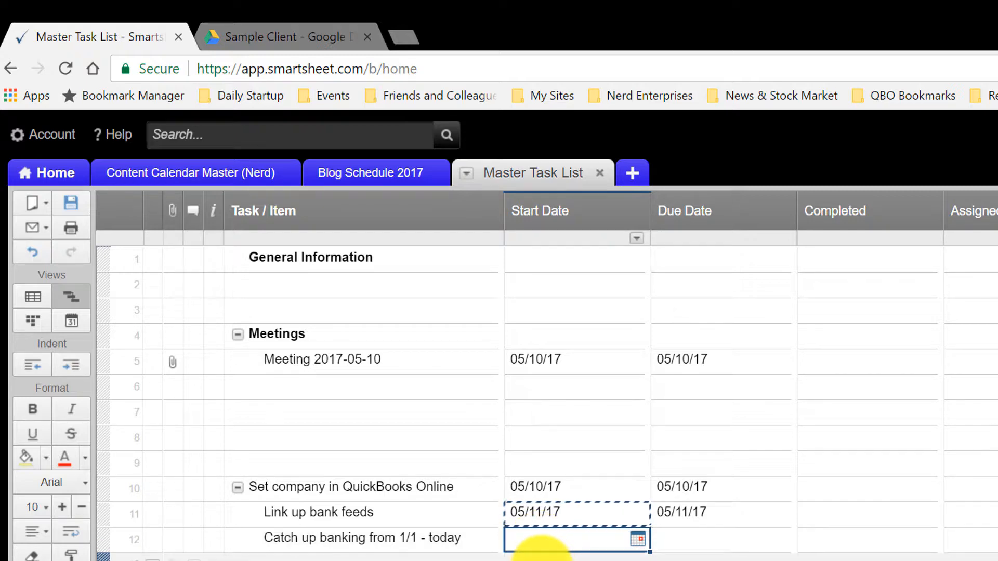
left_click(335, 539)
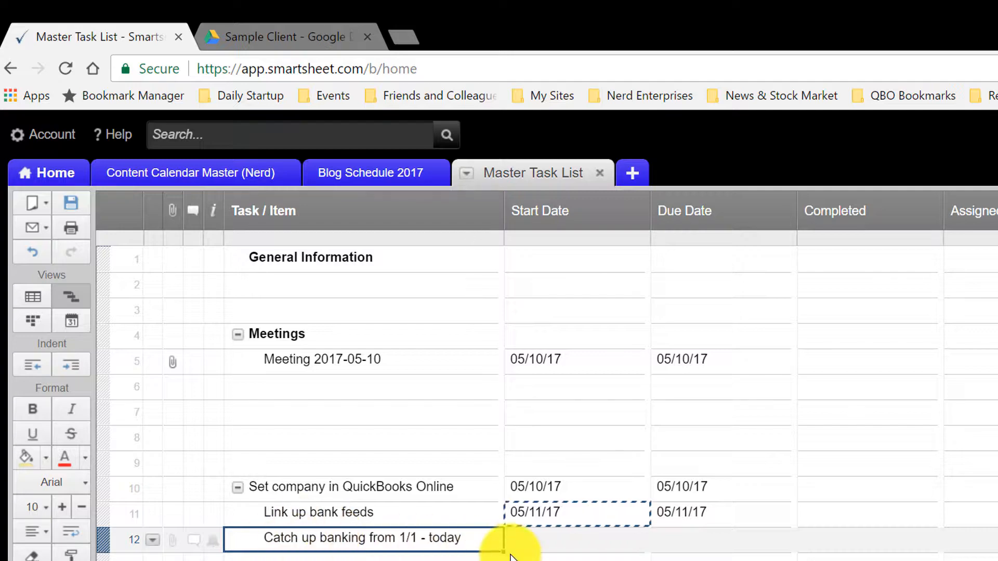
left_click(551, 550)
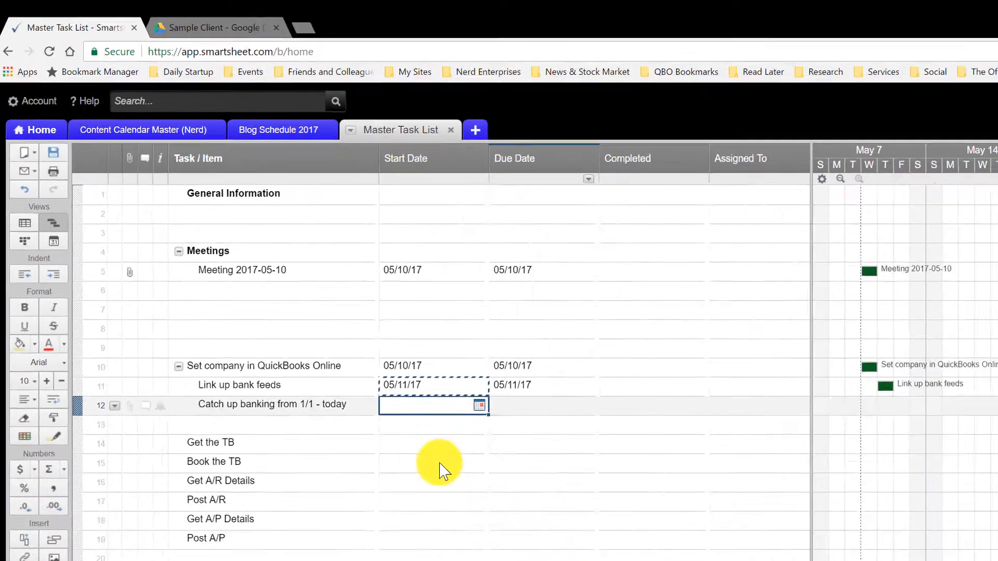
type("5/12/")
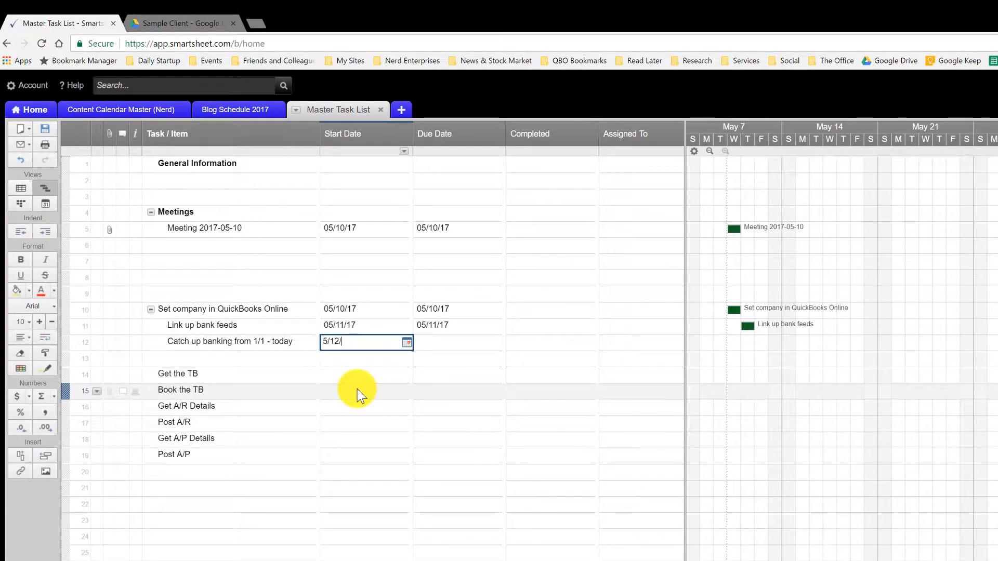
type("17")
key("Return")
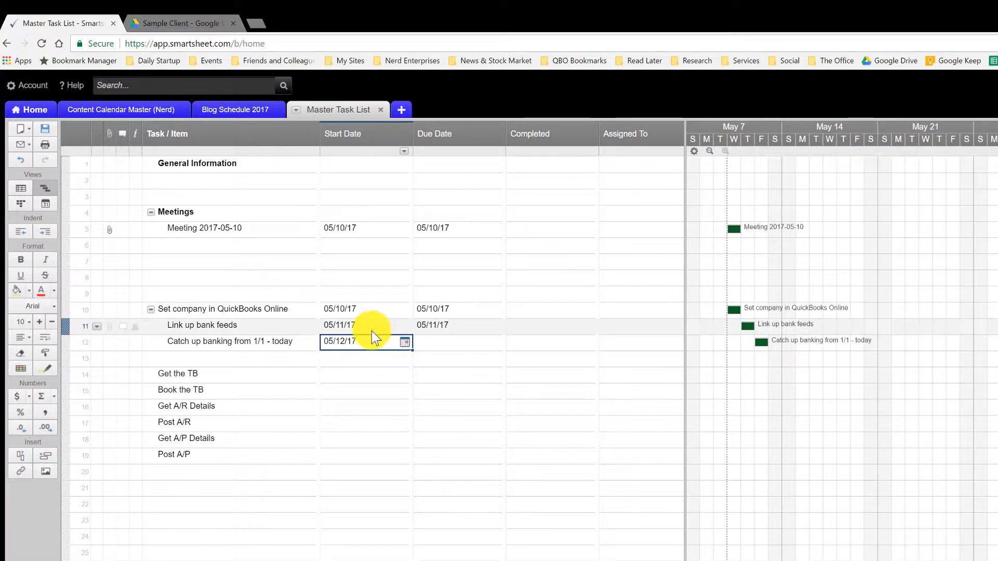
- Set the Due Date of "Catch up banking from 1/1 - today" with =[Start Date]12 + 7, and pick May 19, 2017 in its calendar
left_click(405, 342)
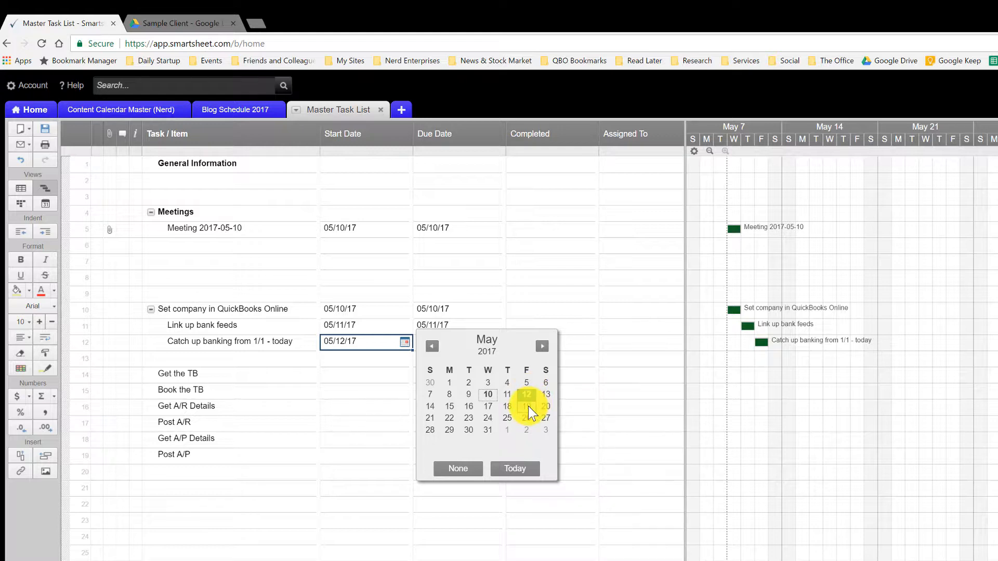
left_click(422, 342)
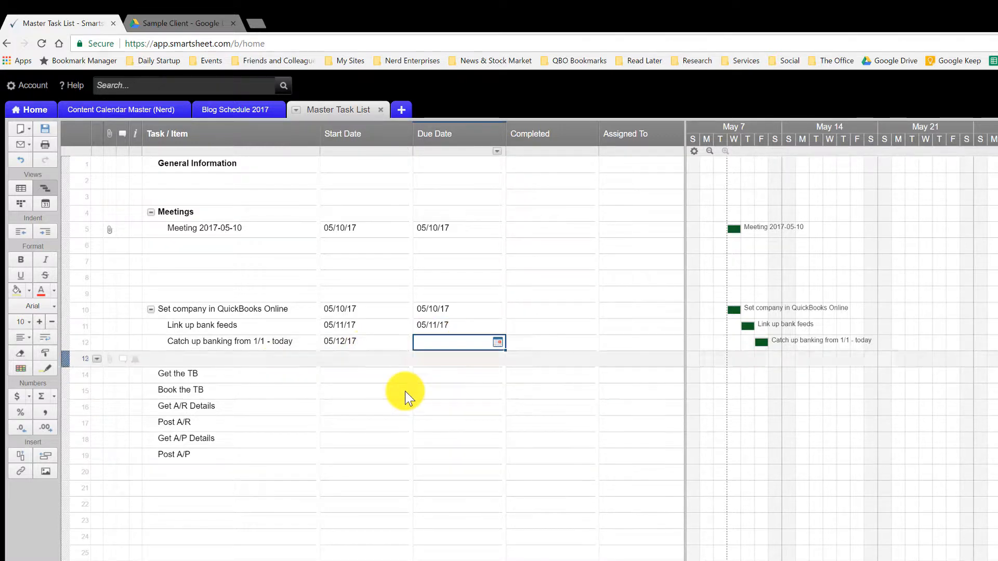
type("=")
key("Left")
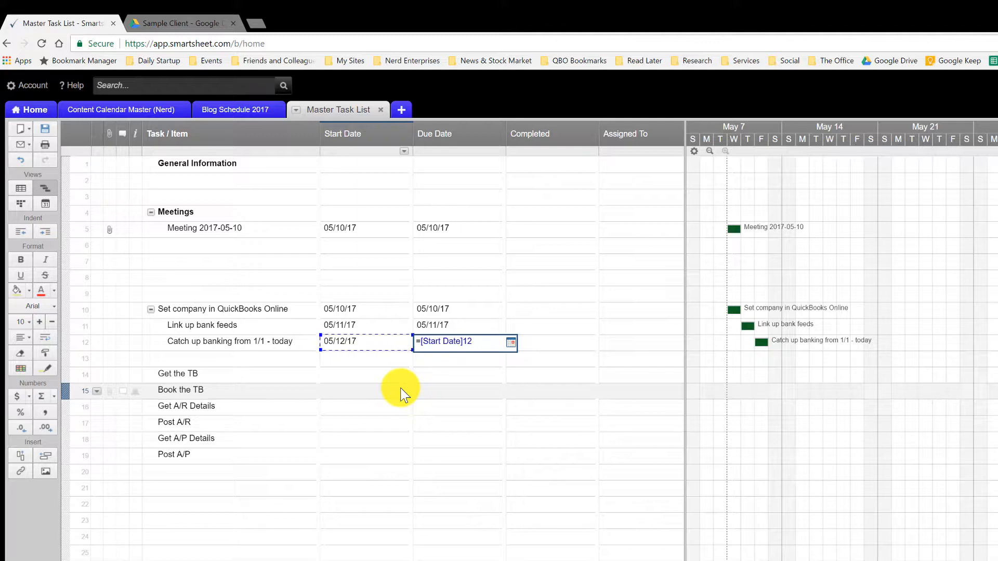
key("Return")
key("Up")
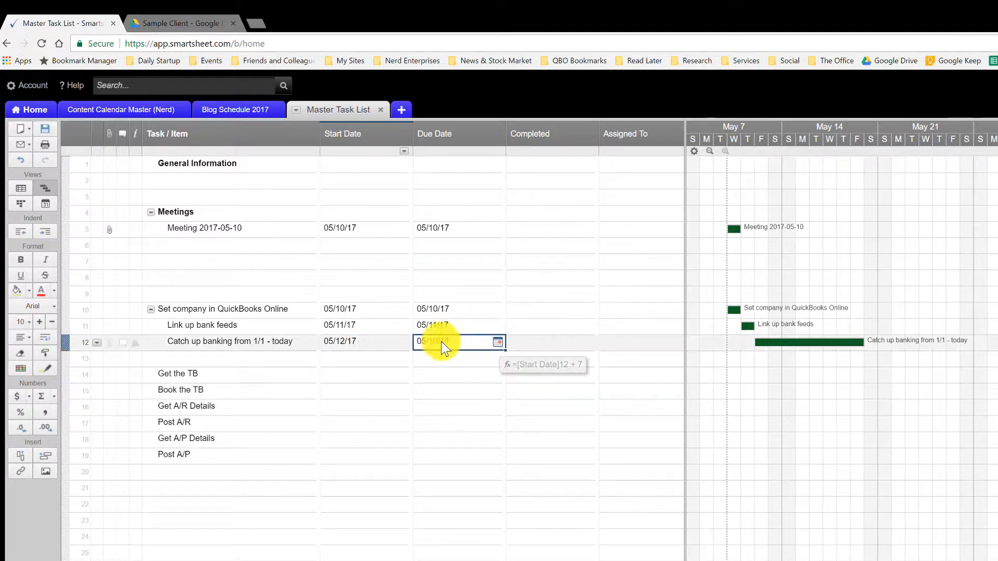
left_click(498, 342)
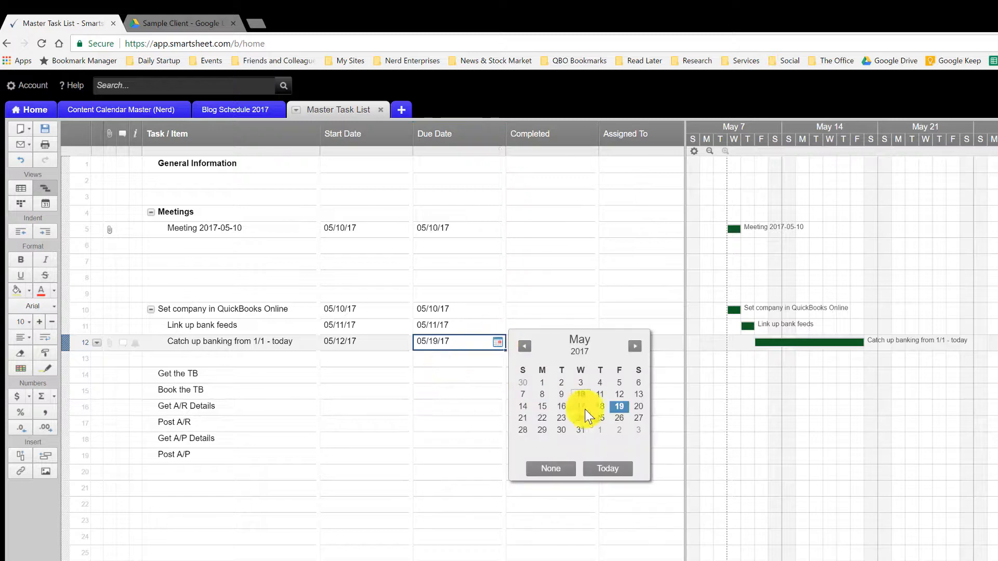
left_click(621, 410)
left_click(371, 362)
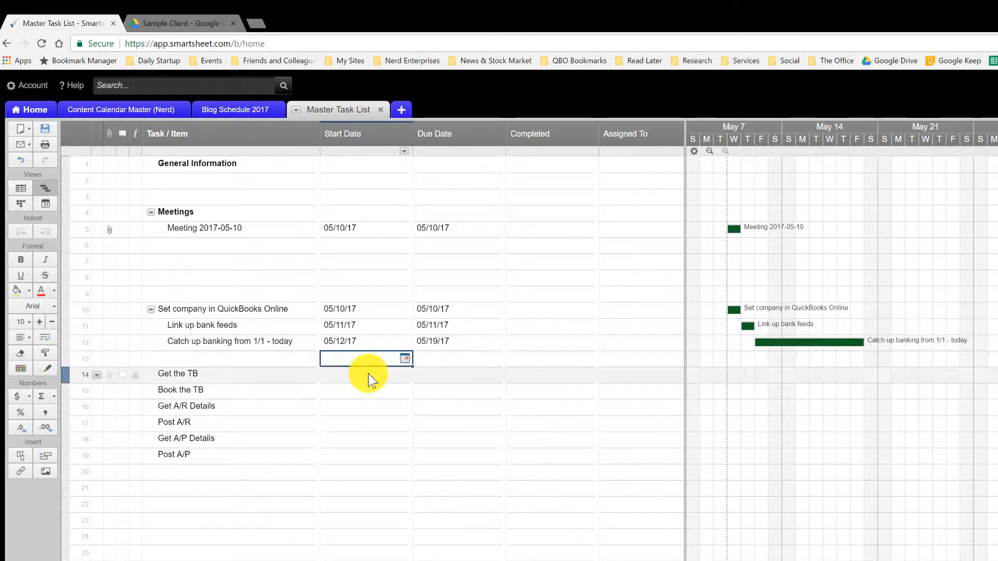
- Copy the Start Date 05/10/17 from "Set company in QuickBooks Online" to all six tasks from "Get the TB" through "Post A/P"
left_click(368, 373)
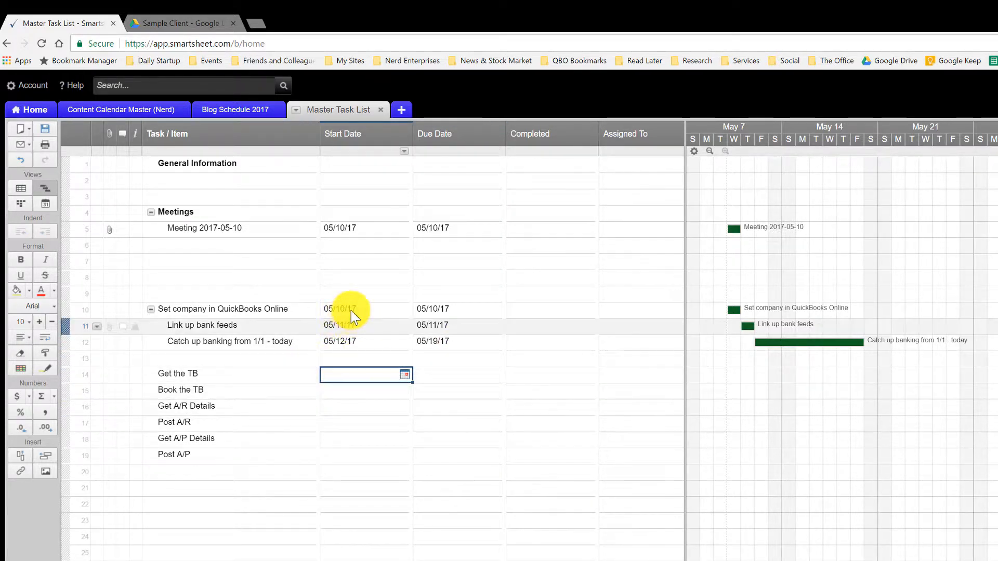
left_click(351, 312)
key("ctrl+c")
left_click(332, 372)
left_click_drag(331, 422, 341, 454)
key("ctrl+v")
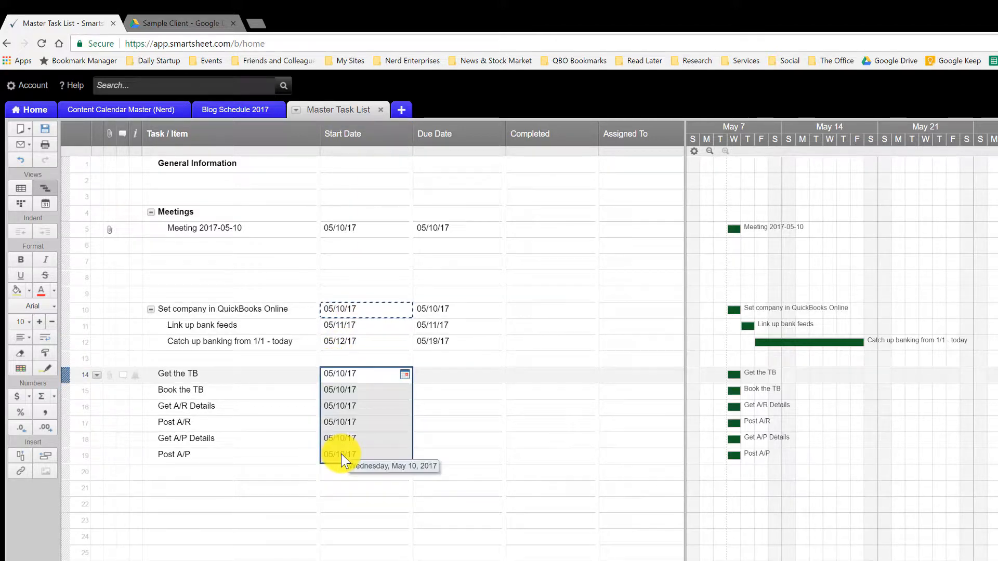
- Set the Due Date of "Get the TB" to 05/10/17 and of "Book the TB" to 05/11/17
left_click(433, 376)
left_click(375, 379)
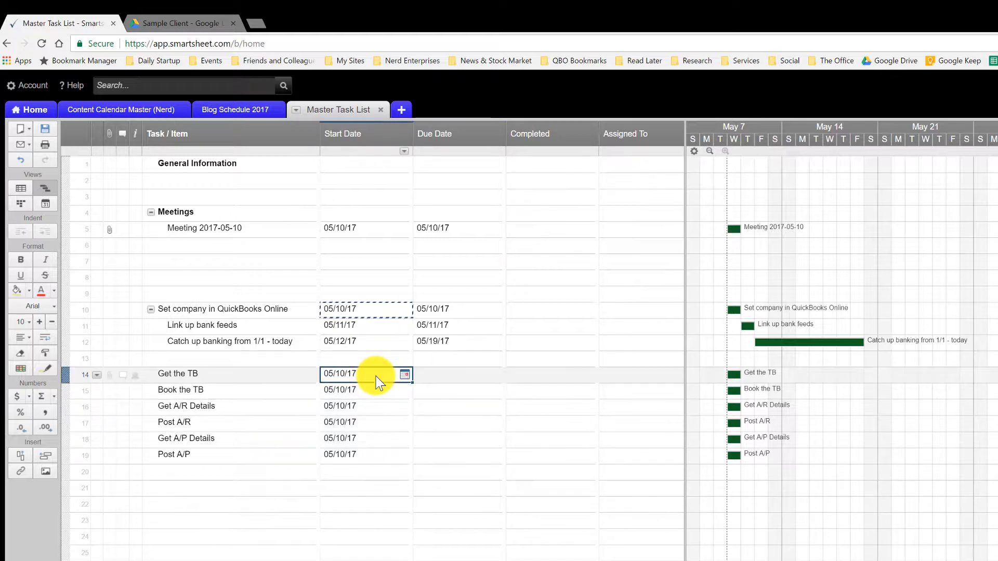
key("ctrl+c")
left_click(455, 375)
key("ctrl+v")
left_click(210, 392)
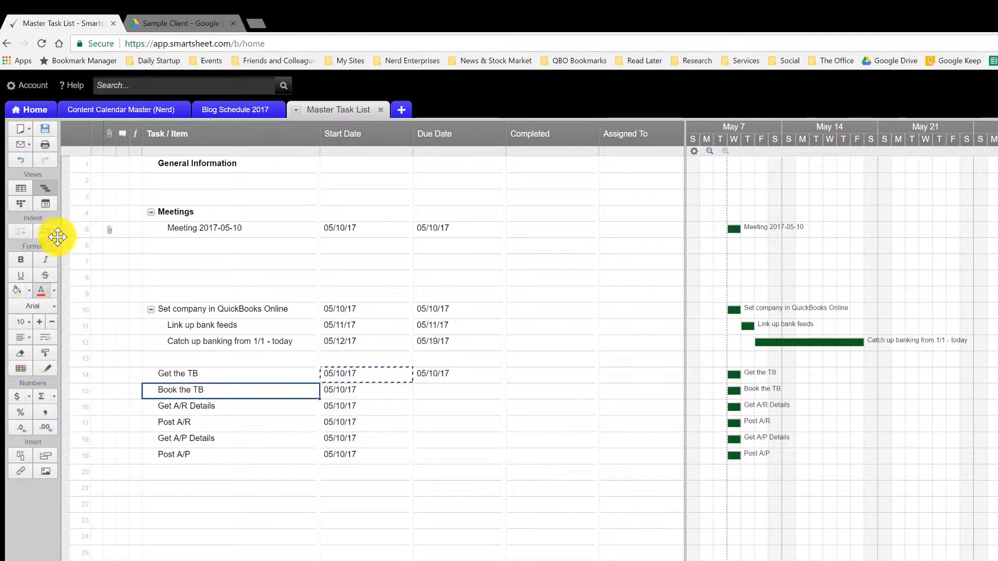
left_click(429, 394)
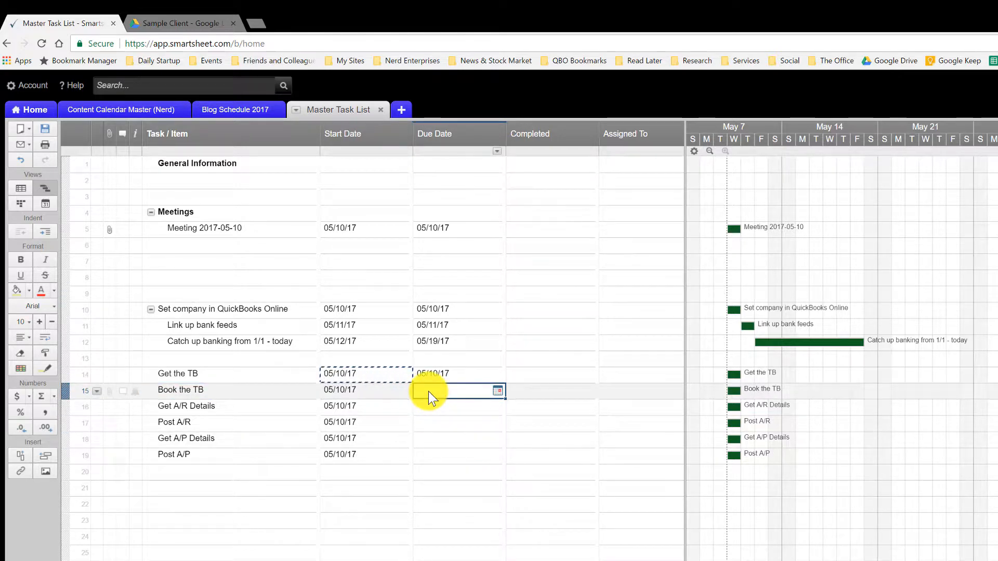
type("5/11/")
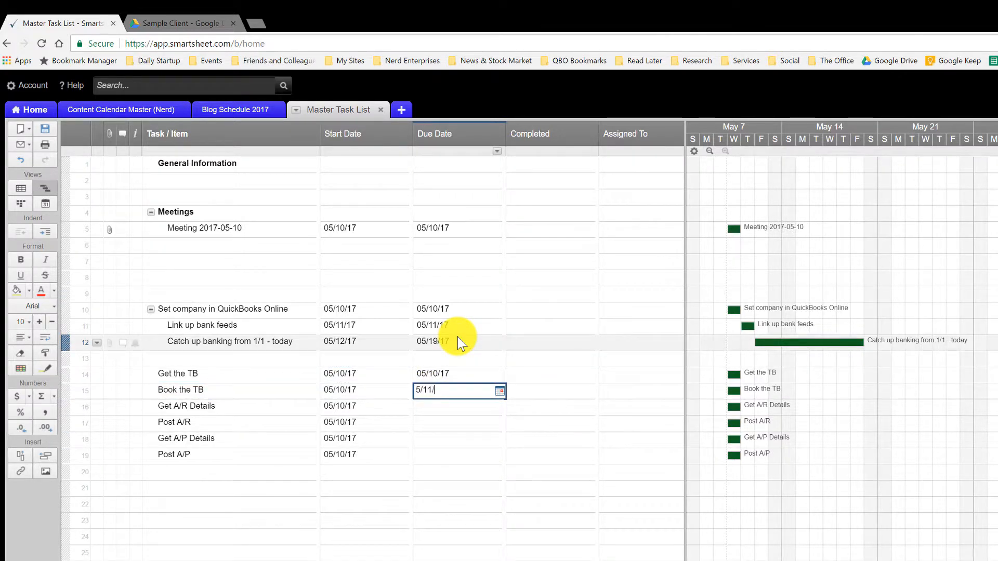
type("17")
- Copy the start and due dates of the two TB tasks to the A/R pair and the A/P pair of tasks
key("Up")
key("Left")
key("shift+Right")
key("shift+Down")
key("ctrl+c")
key("Down")
key("Down")
key("ctrl+v")
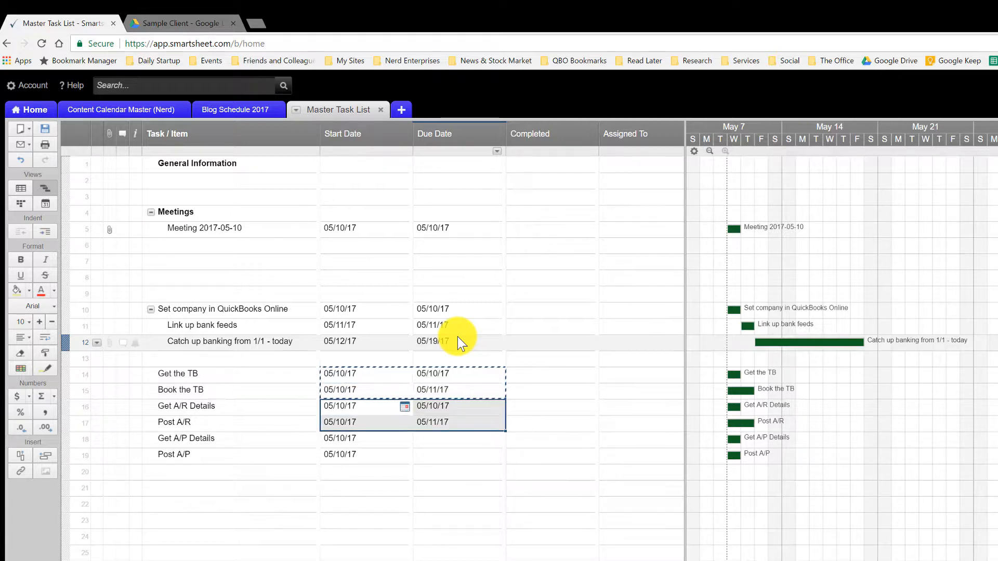
key("Down")
key("Down")
key("ctrl+v")
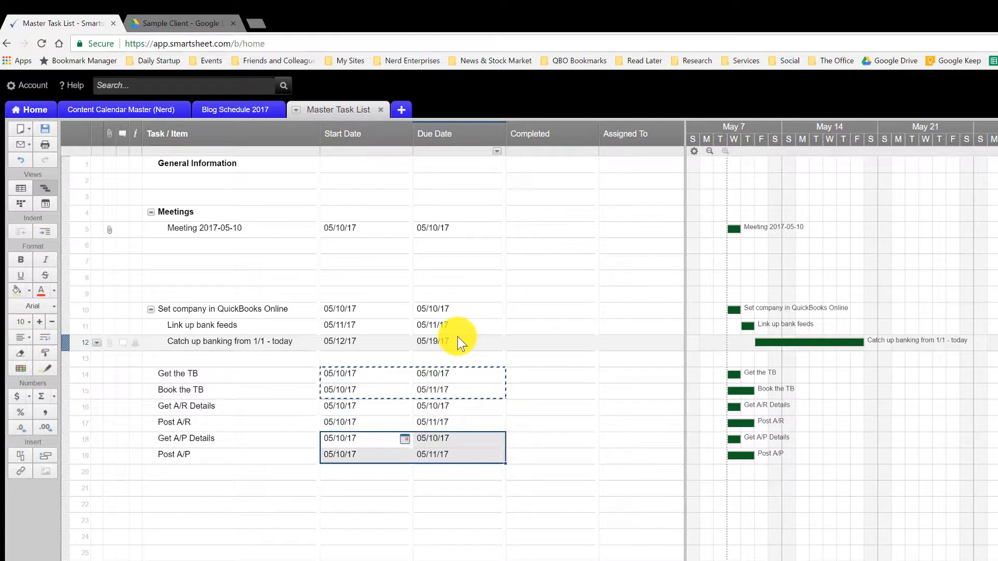
- Assign "Set company in QuickBooks Online" to a team member from the contact list and copy that assignment
key("Down")
key("Down")
key("Up")
key("Right")
key("Right")
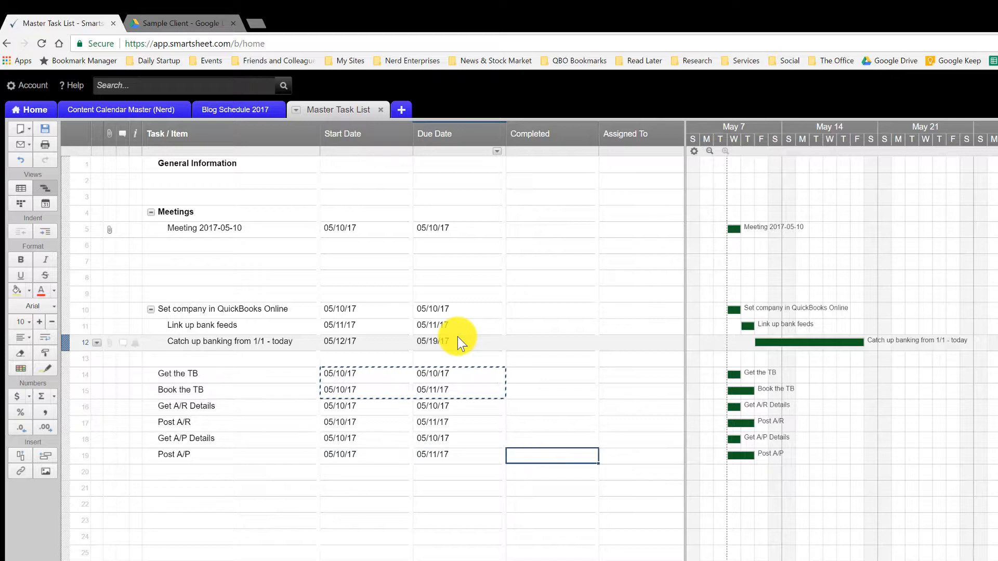
key("Right")
key("ctrl+Up")
key("Down")
key("Down")
key("Down")
key("Down")
key("Left")
key("Down")
key("Down")
key("Down")
key("Down")
key("Down")
key("Left")
key("Left")
key("Right")
key("Right")
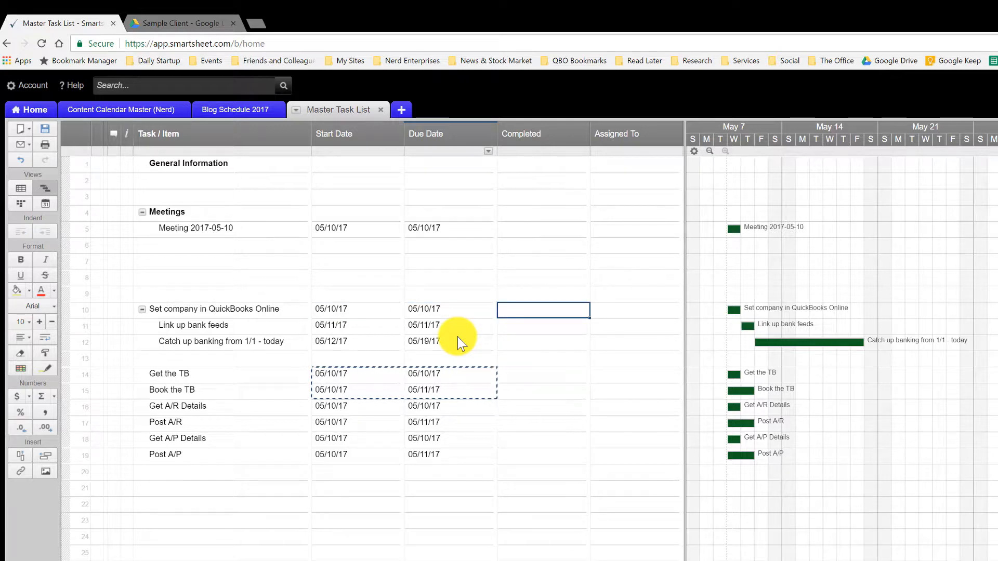
key("Right")
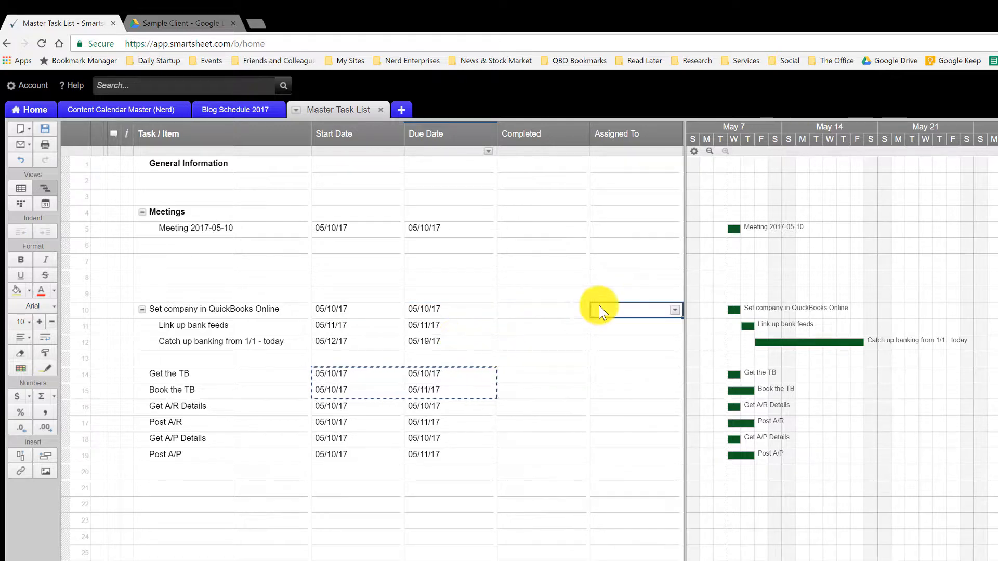
left_click(674, 309)
left_click(606, 372)
key("ctrl+c")
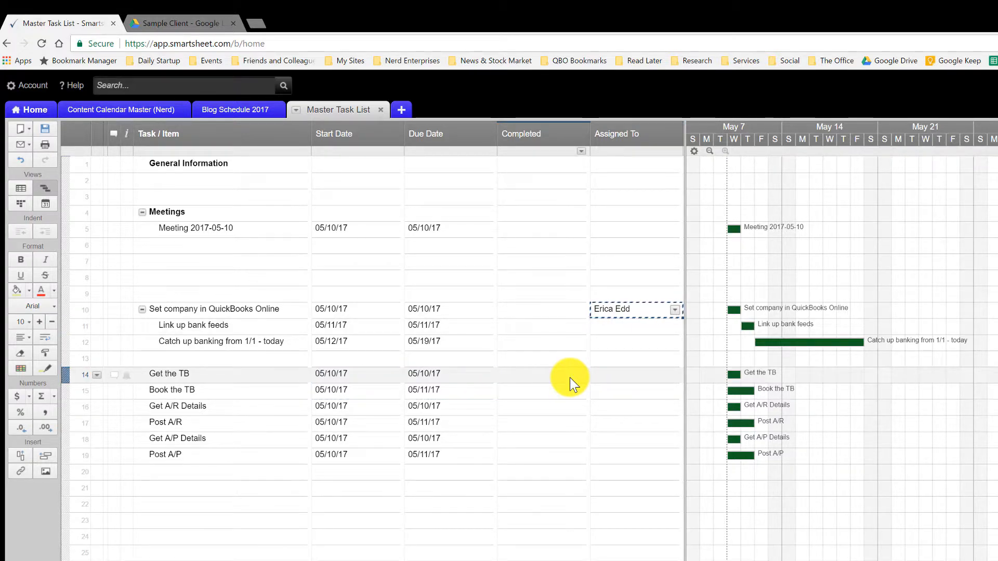
- Paste the copied assignee onto "Link up bank feeds" and clear the assignment from "Set company in QuickBooks Online"
key("Down")
key("ctrl+v")
key("Up")
key("Delete")
- Assign "Catch up banking from 1/1 - today" to a second team member by entering that contact's name
key("Down")
key("Down")
type("s")
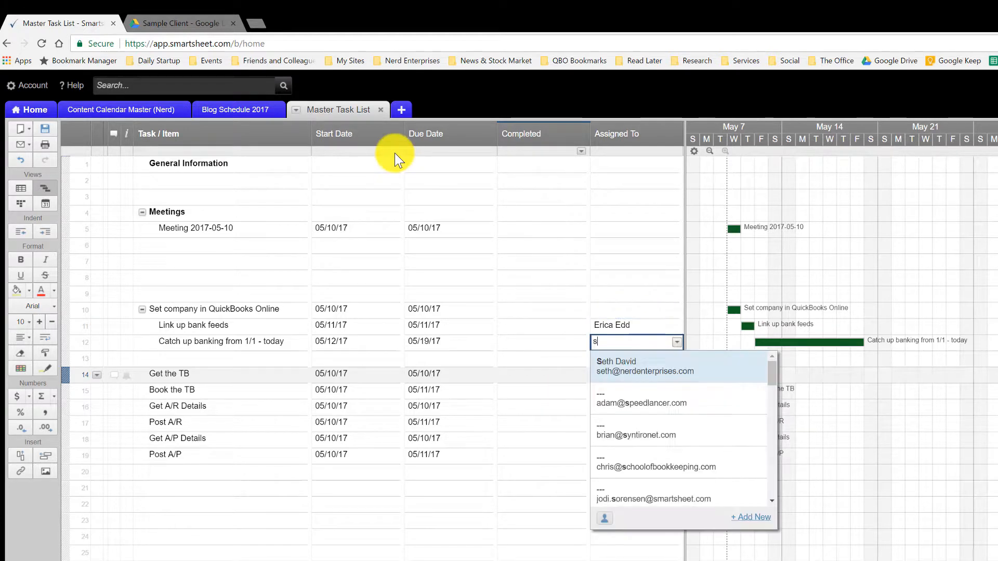
type("eth")
key("Tab")
key("shift+Tab")
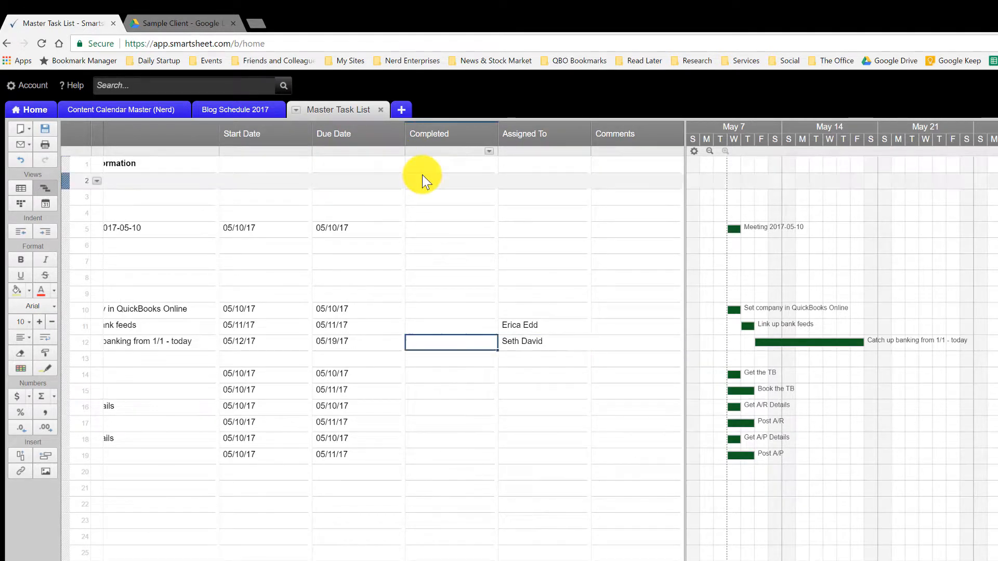
key("Left")
key("Left")
key("Left")
key("Left")
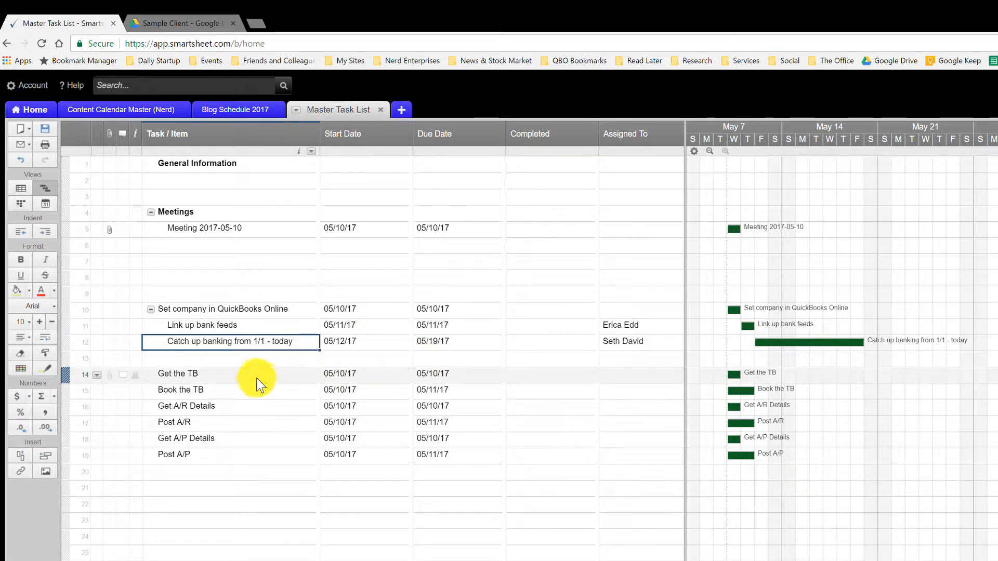
- Copy the assignee of "Link up bank feeds" to "Get the TB", "Get A/R Details" and "Get A/P Details"
left_click(628, 327)
key("ctrl+c")
left_click(617, 376)
key("ctrl+v")
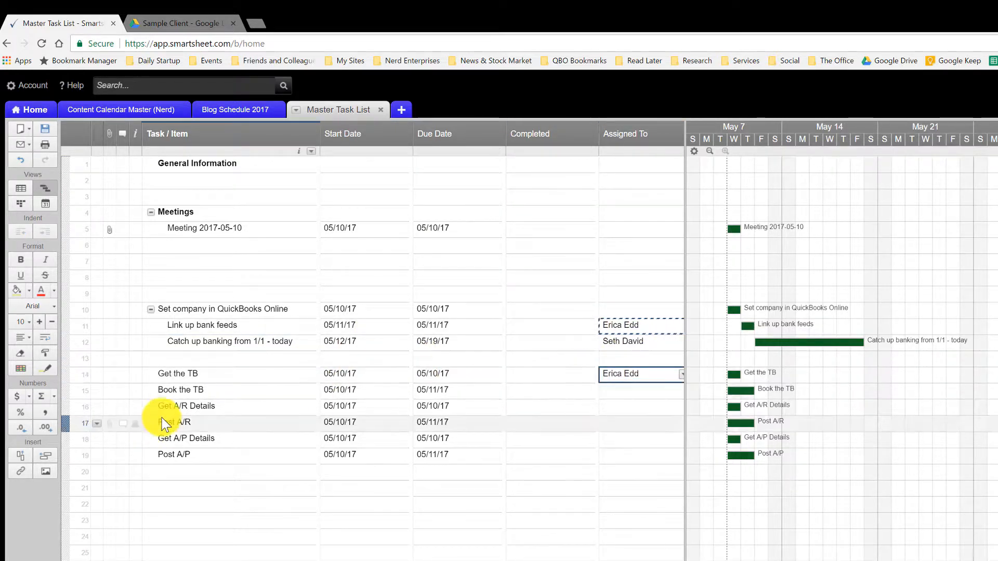
left_click(226, 409)
left_click(623, 408)
key("ctrl+v")
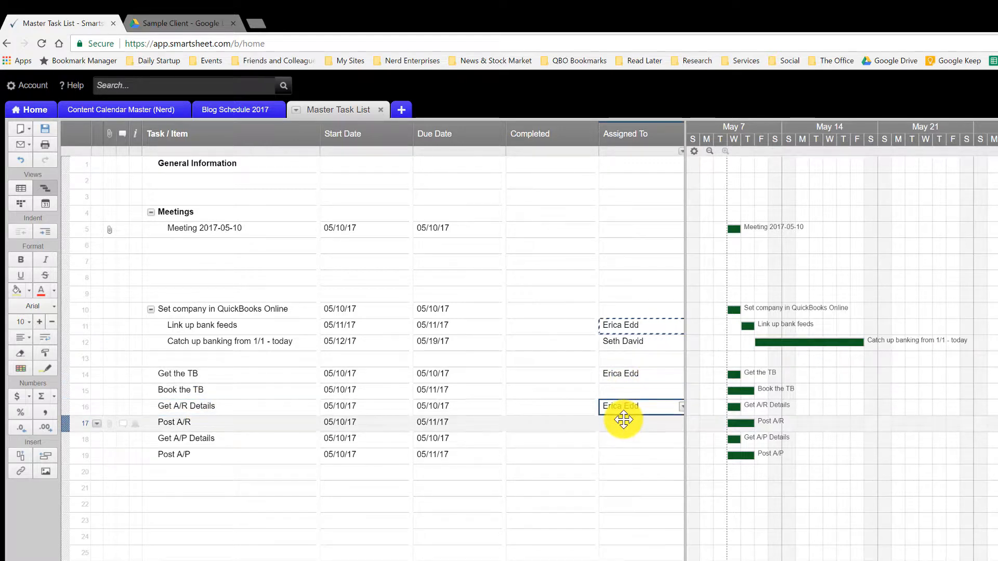
left_click(620, 442)
key("ctrl+v")
- Copy the assignee of "Catch up banking from 1/1 - today" to "Book the TB", "Post A/R" and "Post A/P", and save the sheet
left_click(622, 342)
key("ctrl+c")
left_click(626, 390)
key("ctrl+v")
left_click(626, 423)
key("ctrl+v")
left_click(627, 455)
key("ctrl+v")
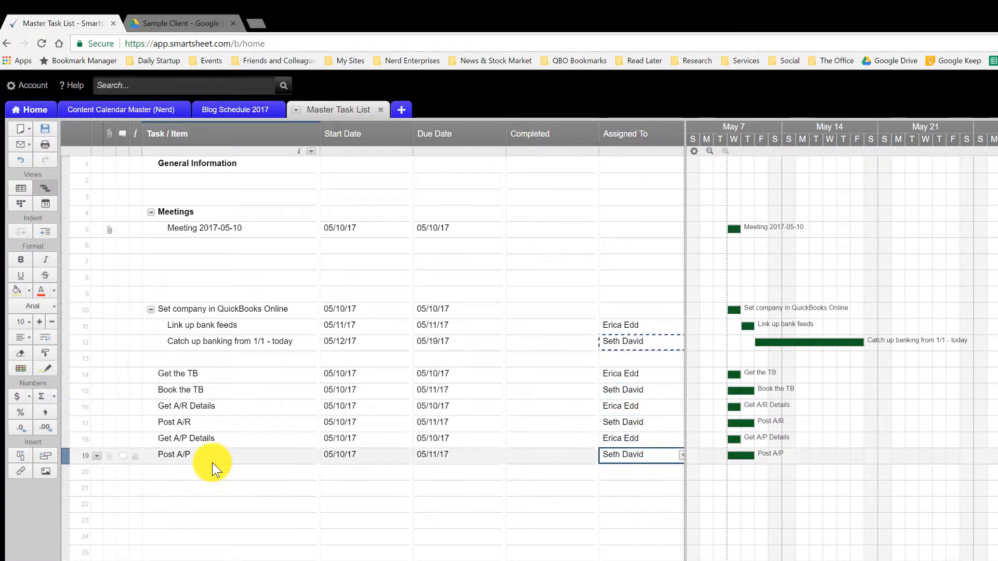
left_click(44, 129)
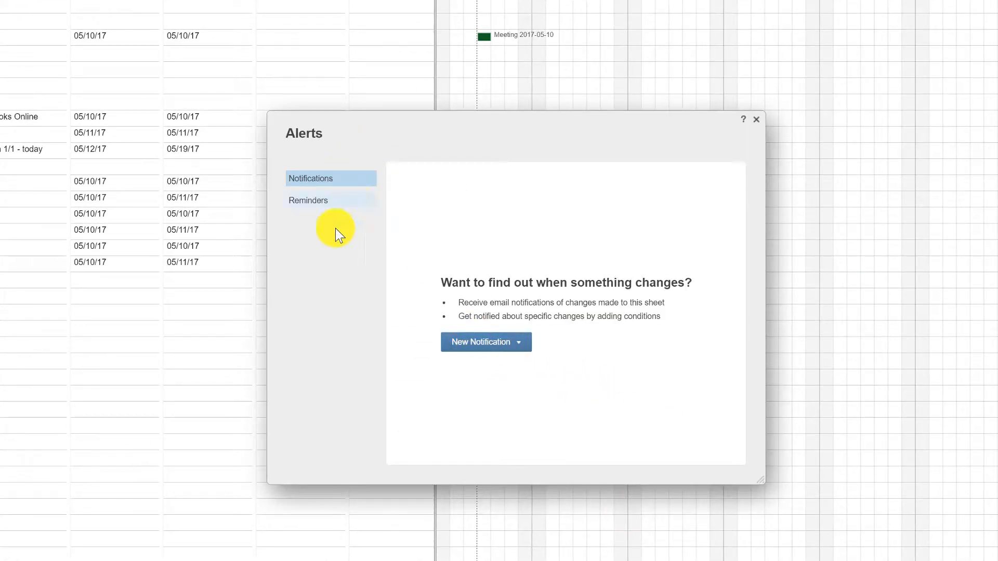
- Create a notification for when a row is assigned, triggered when Assigned To changes to Any Value
left_click(520, 344)
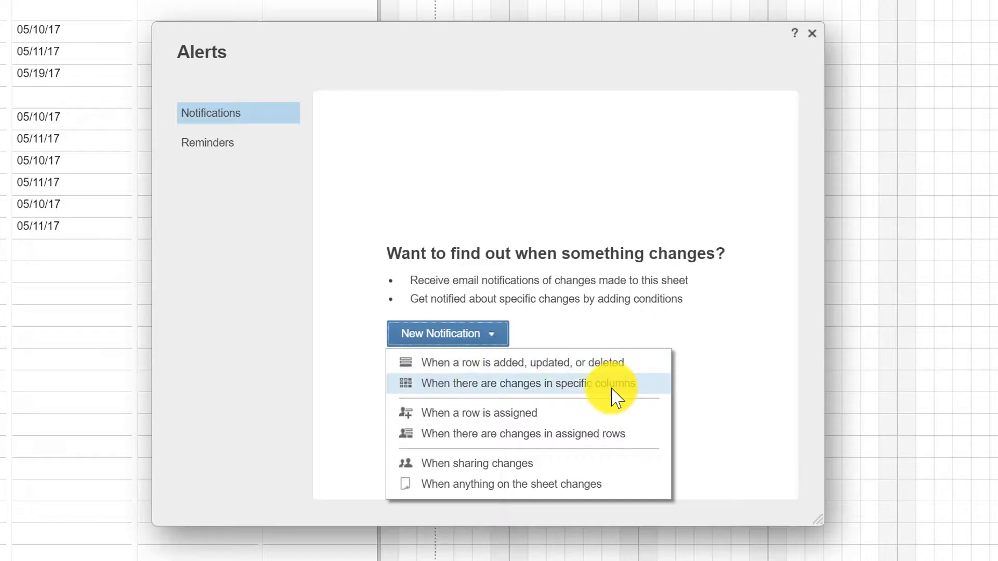
left_click(496, 413)
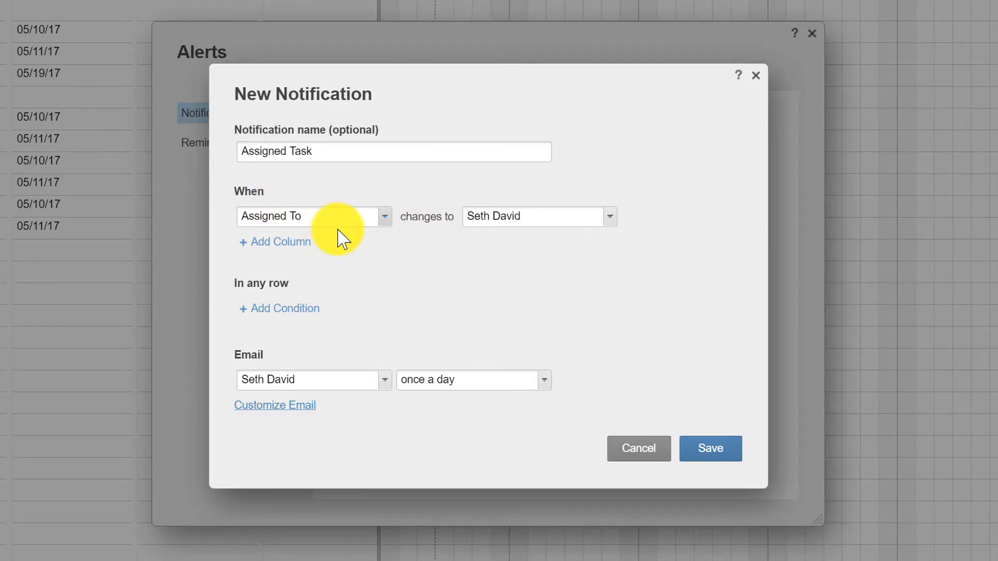
left_click(362, 218)
left_click(289, 326)
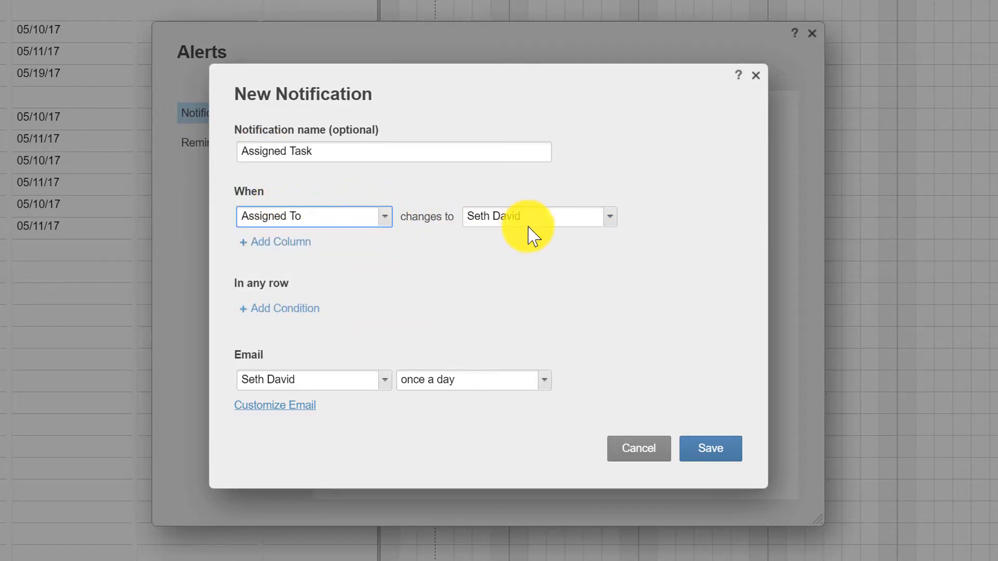
left_click(609, 219)
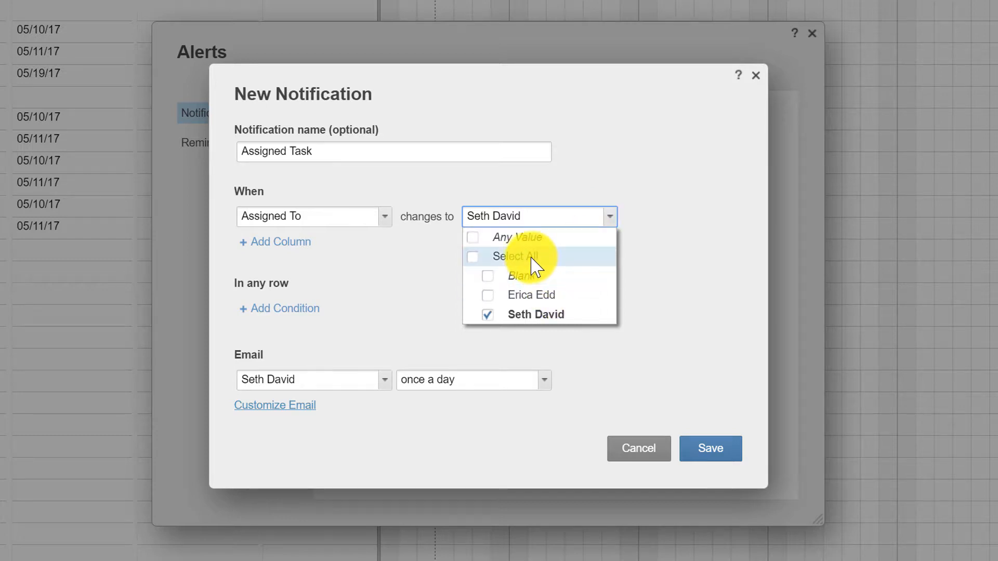
left_click(436, 224)
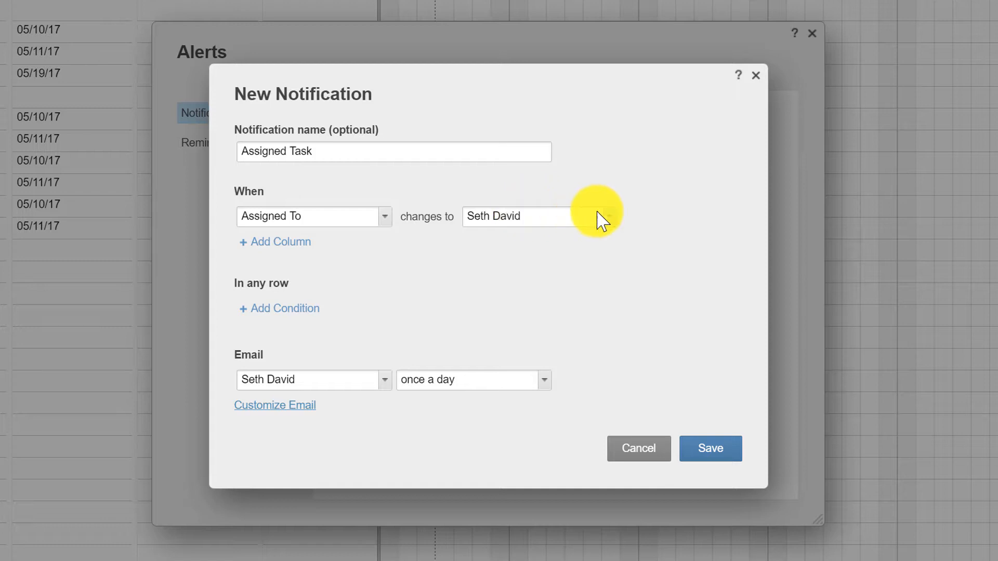
left_click(389, 216)
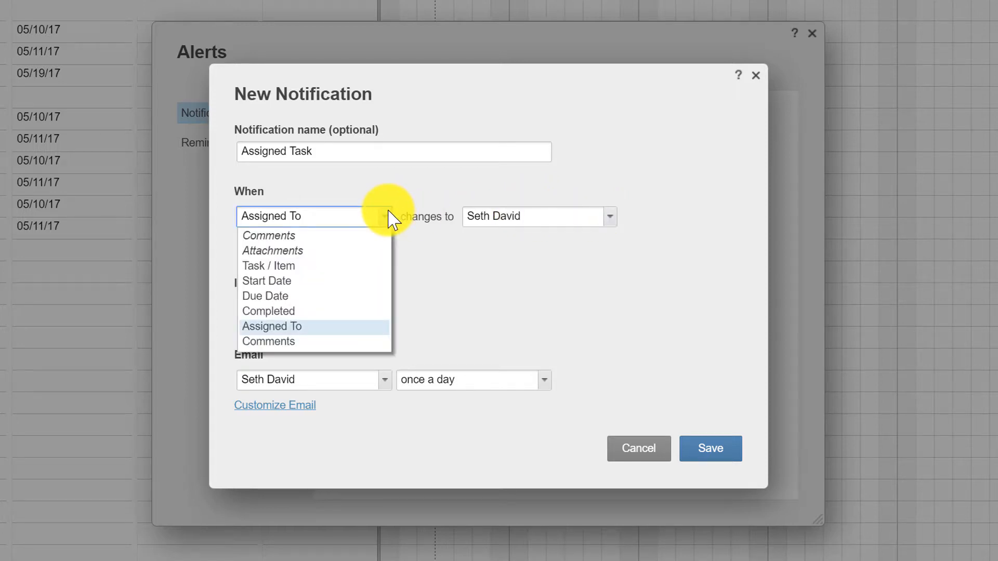
left_click(389, 218)
left_click(612, 226)
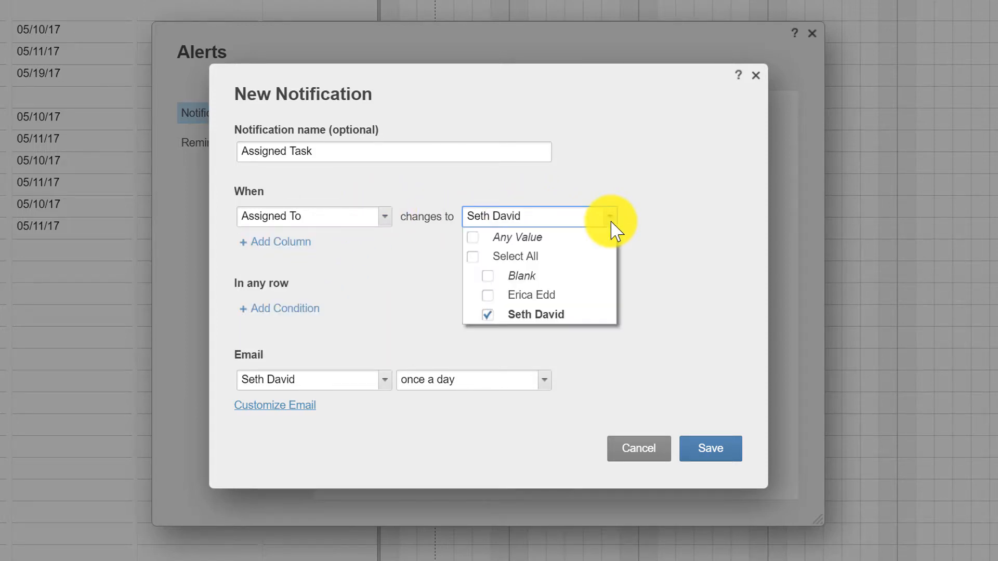
left_click(512, 237)
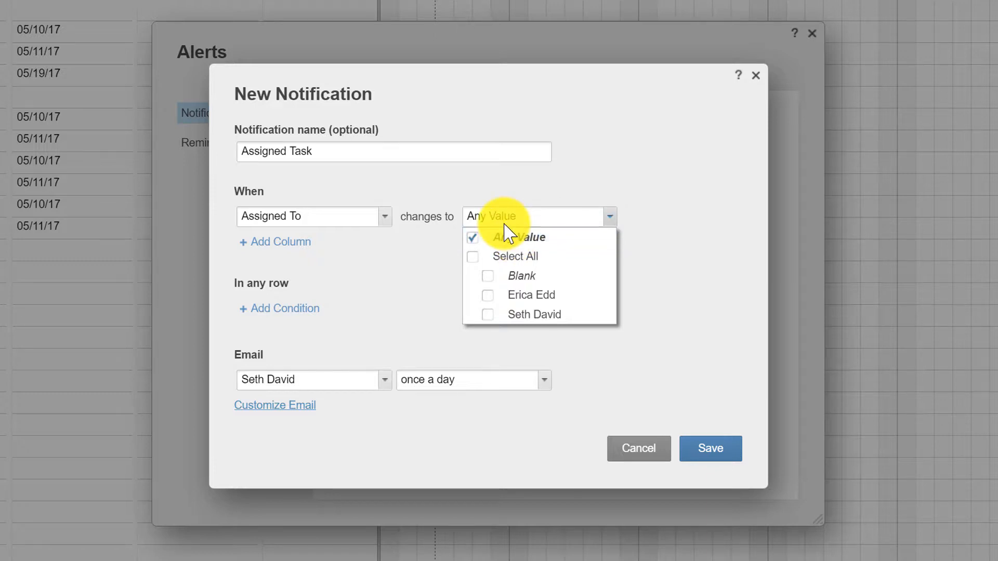
left_click(447, 222)
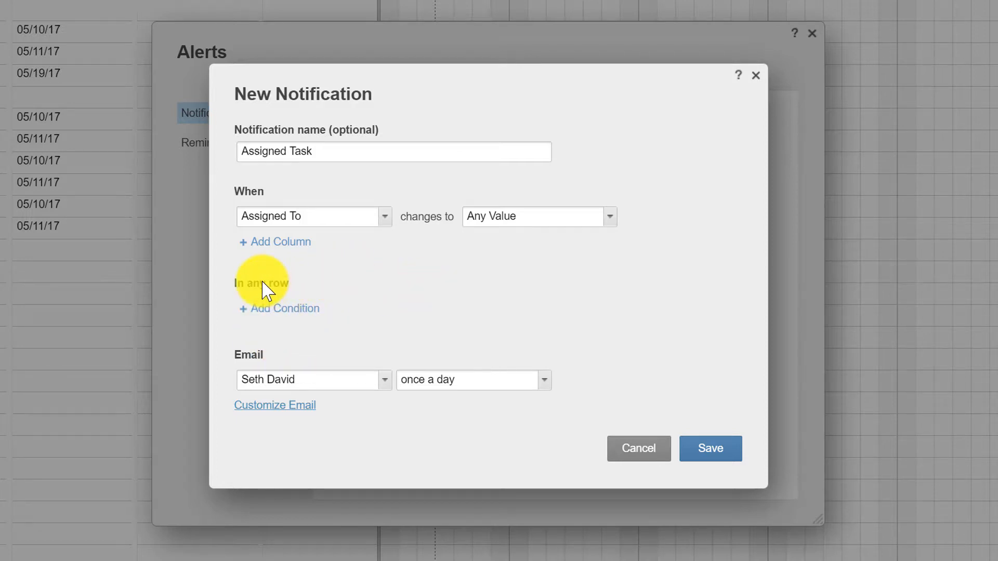
- Set the Assigned Task notification to email the Assigned To contacts right away, and save it
left_click(386, 380)
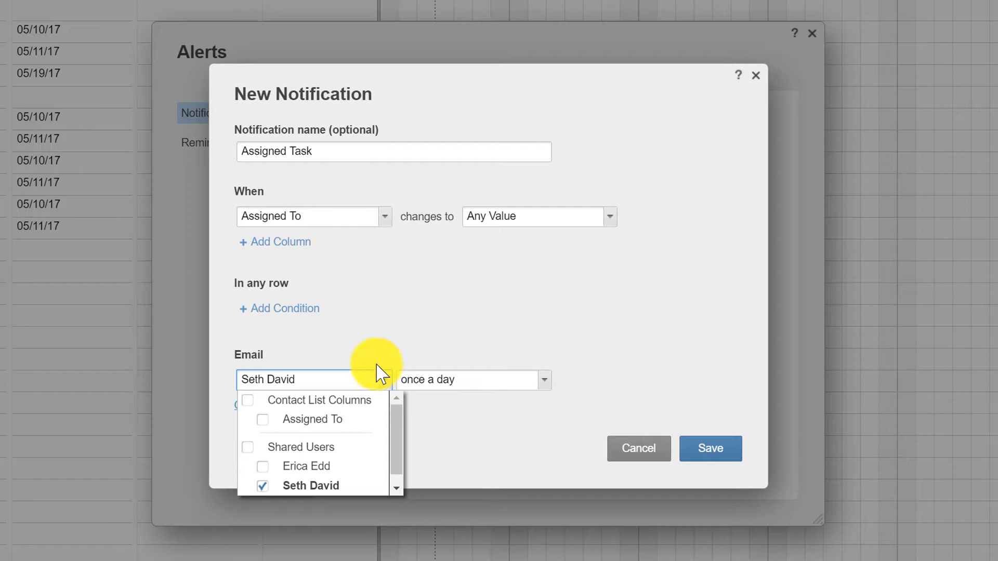
left_click(272, 422)
left_click(478, 368)
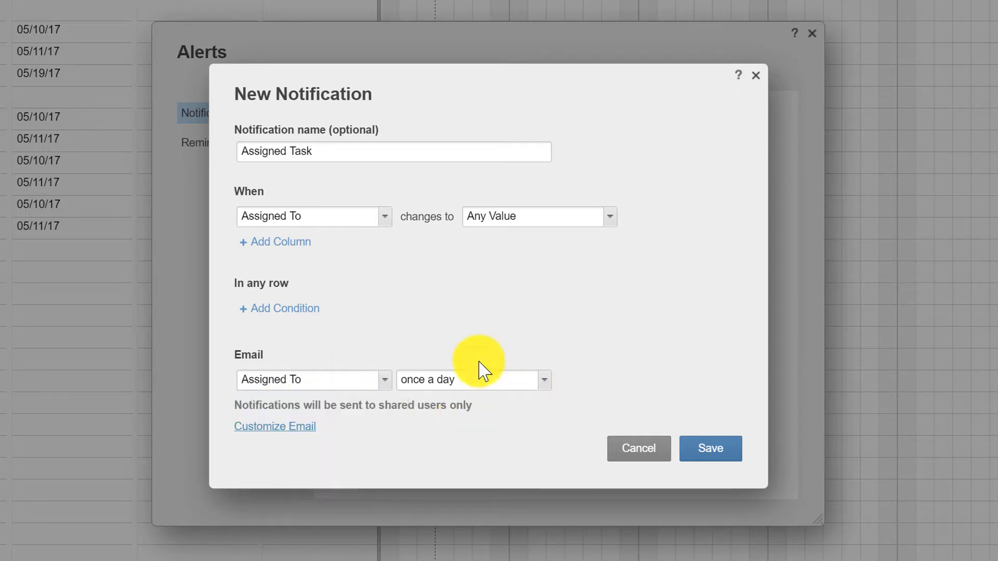
left_click(544, 380)
left_click(445, 401)
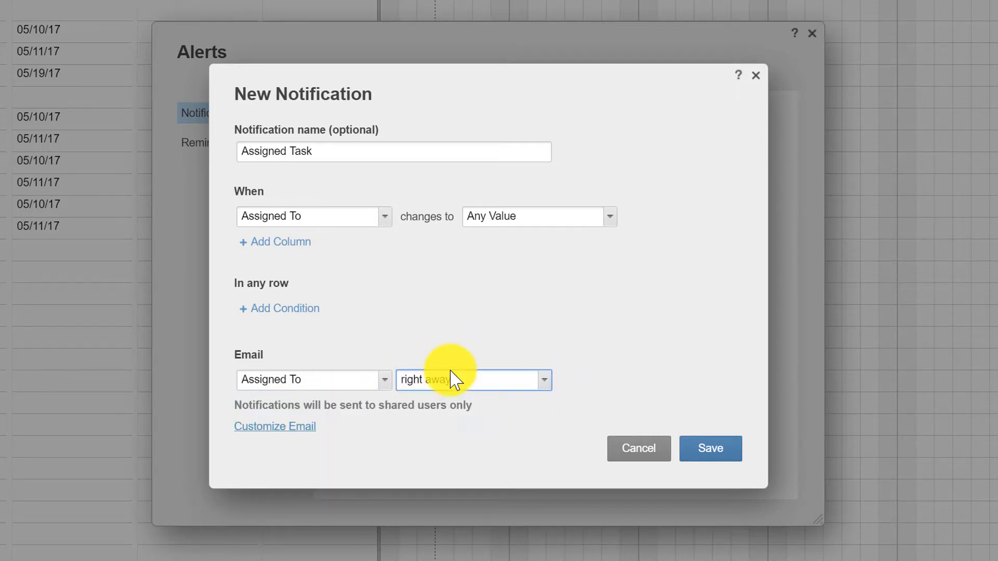
left_click(707, 450)
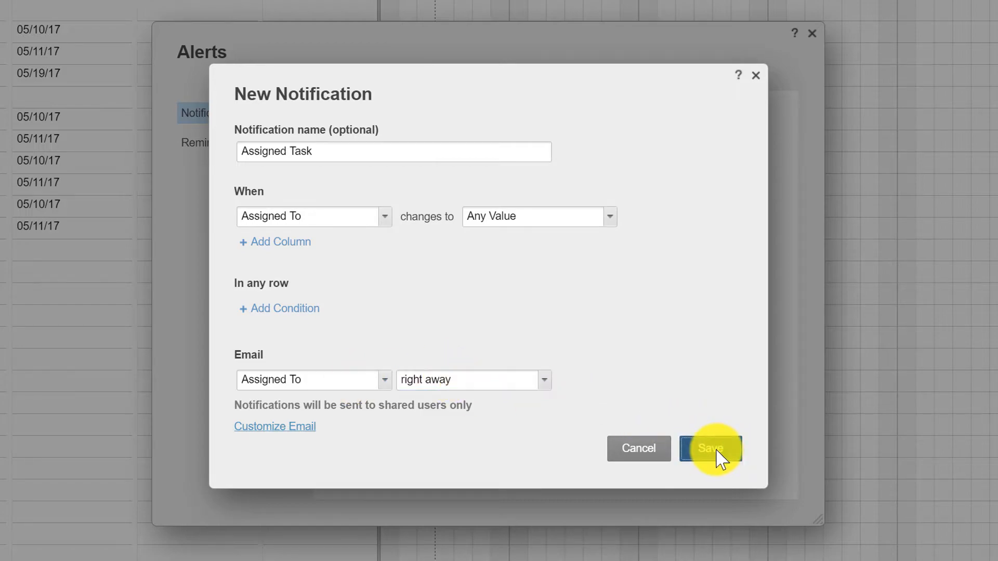
- Start a notification for when anything on the sheet changes and name it "Anything Changes"
left_click(414, 118)
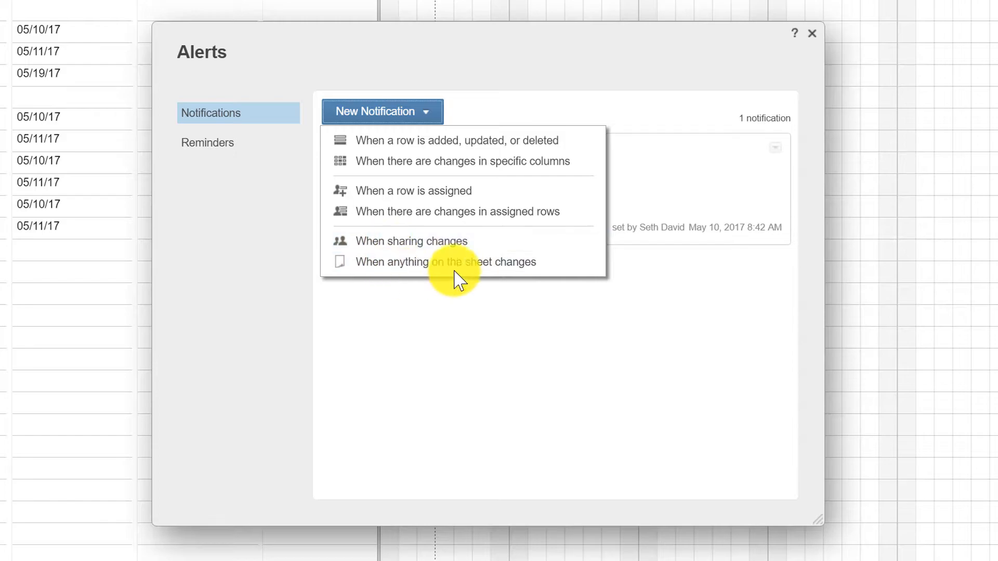
left_click(416, 263)
left_click(274, 152)
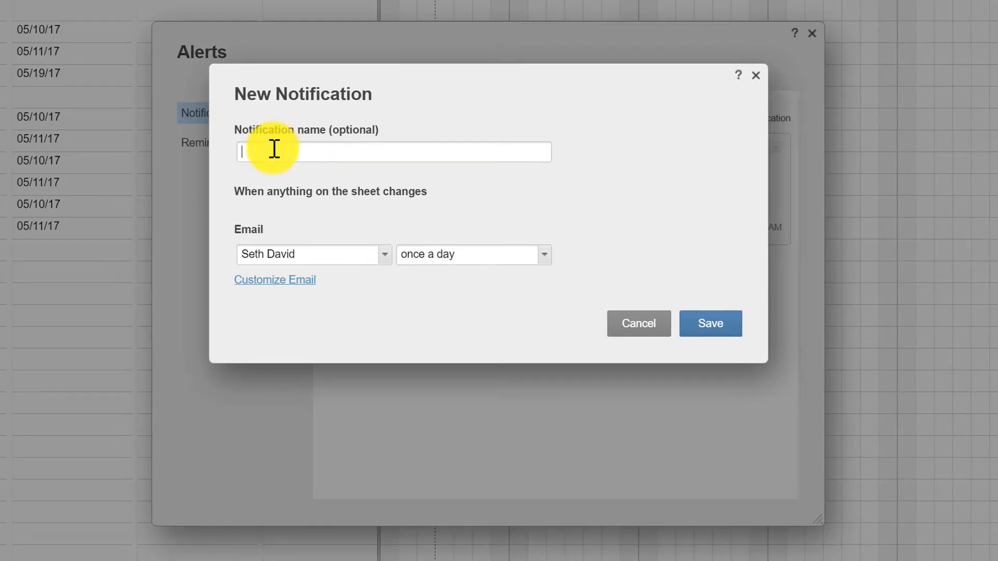
type("QAnything Changes")
key("ctrl+a")
type("Anything C")
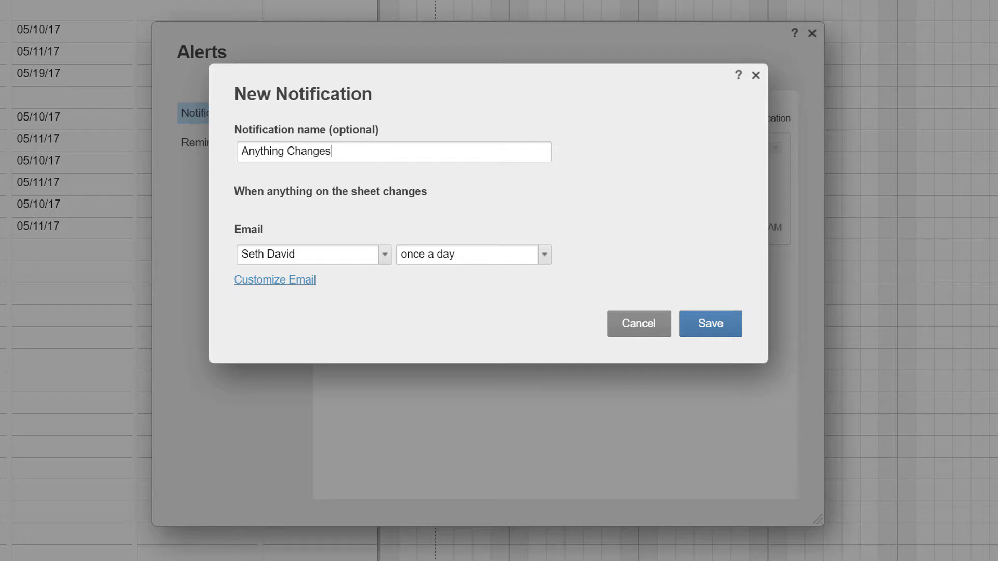
- Set the Anything Changes notification to email all shared users once an hour, and save it
left_click(384, 260)
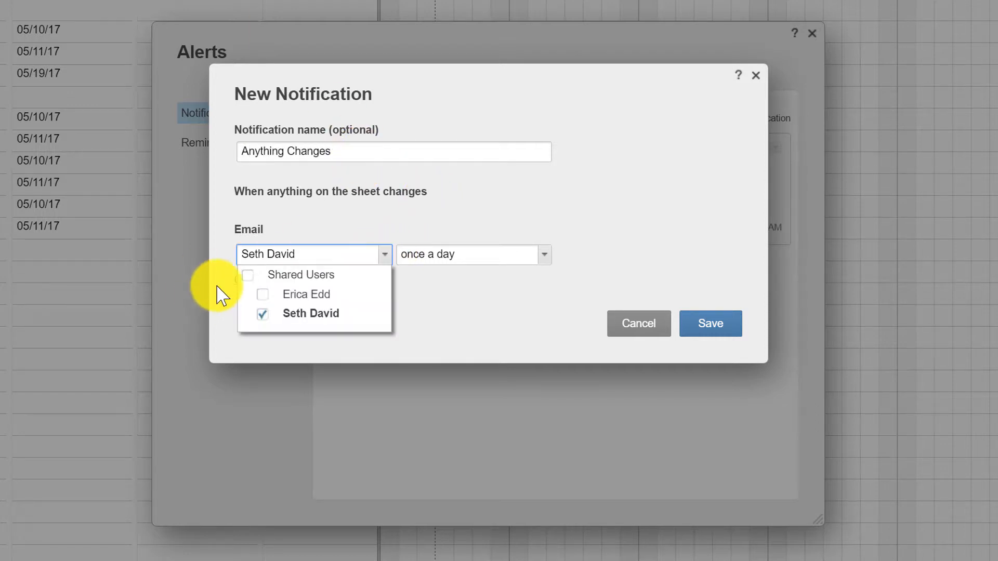
left_click(250, 275)
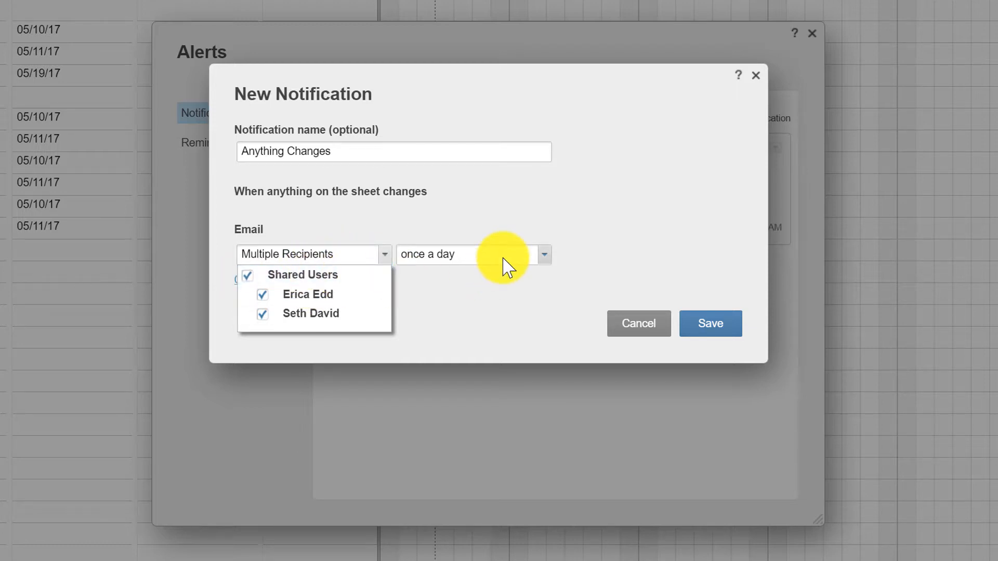
left_click(533, 260)
left_click(422, 289)
left_click(740, 323)
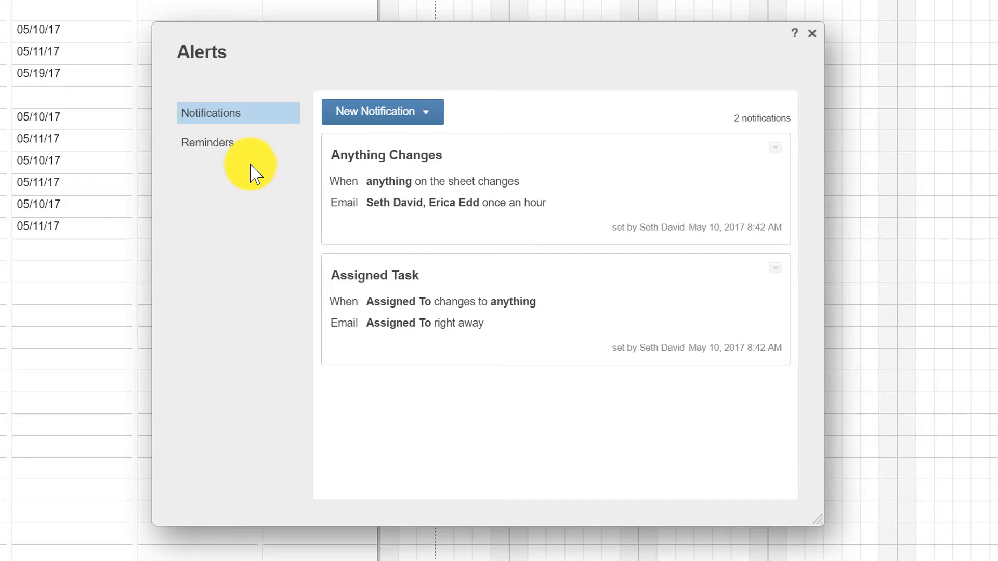
- Start a new email reminder and set its recipient to the Assigned To contact column
left_click(221, 151)
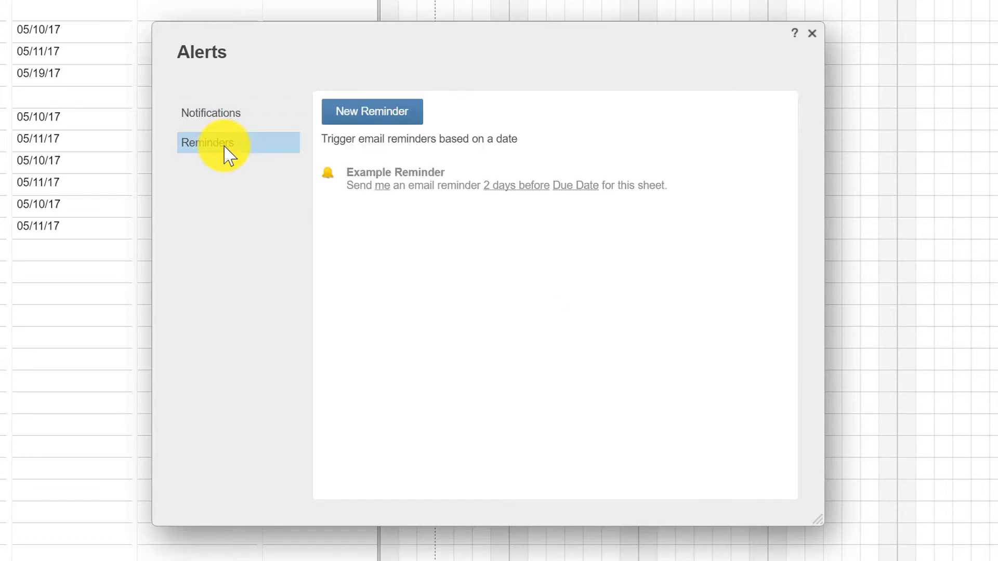
left_click(402, 119)
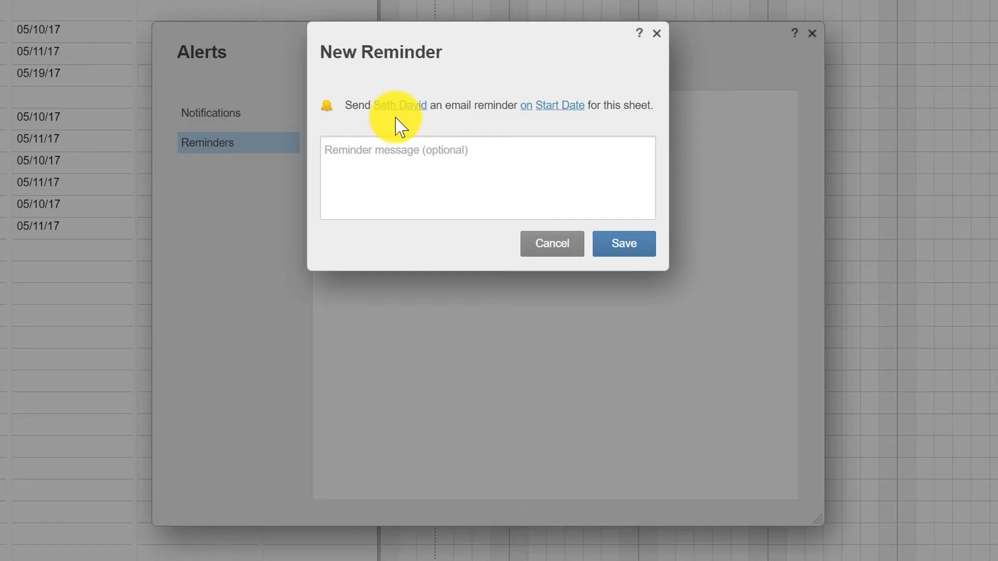
left_click(397, 106)
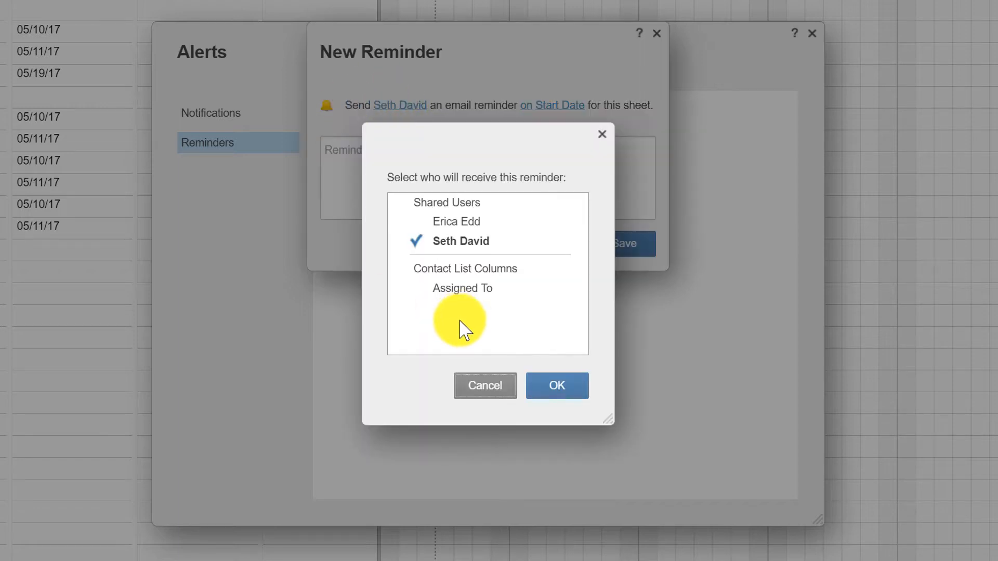
left_click(457, 304)
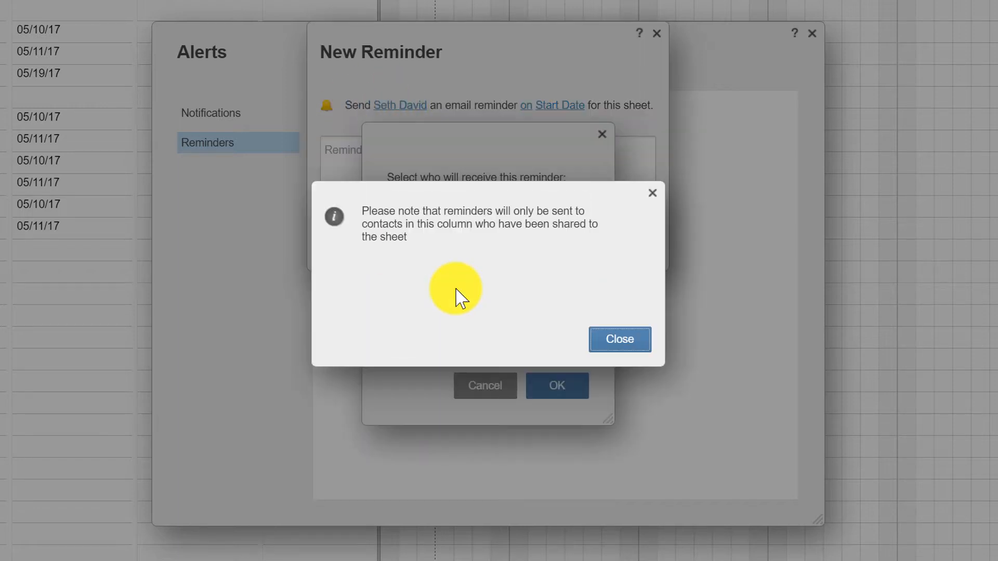
left_click(613, 340)
left_click(567, 394)
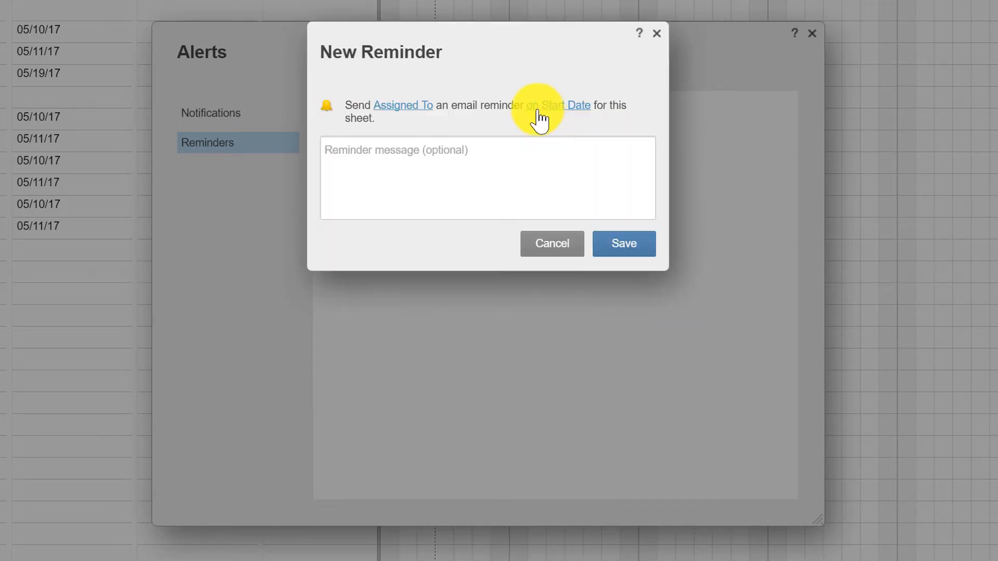
- Schedule the reminder for 5 days before the Due Date and save it
left_click(536, 112)
left_click(449, 312)
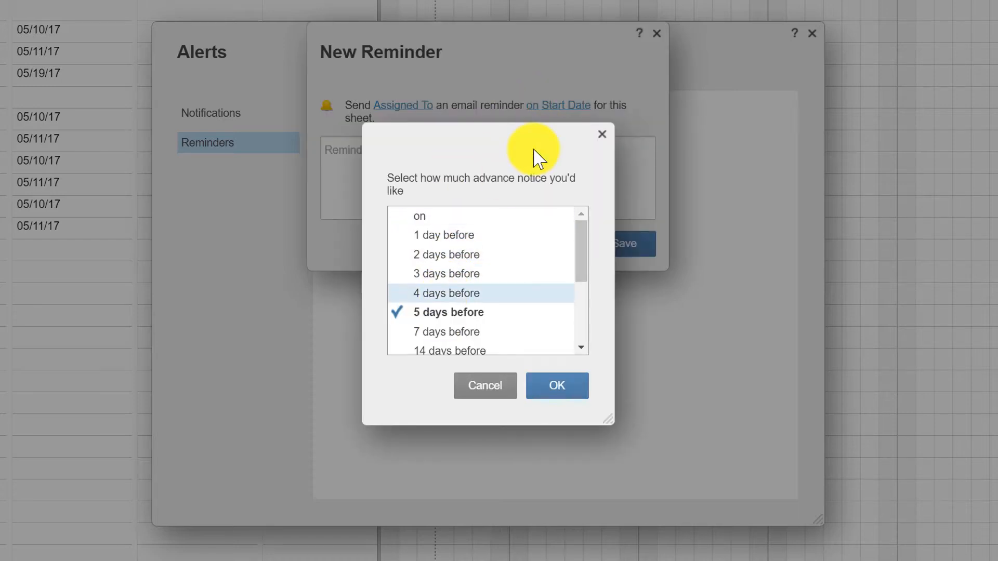
left_click(571, 384)
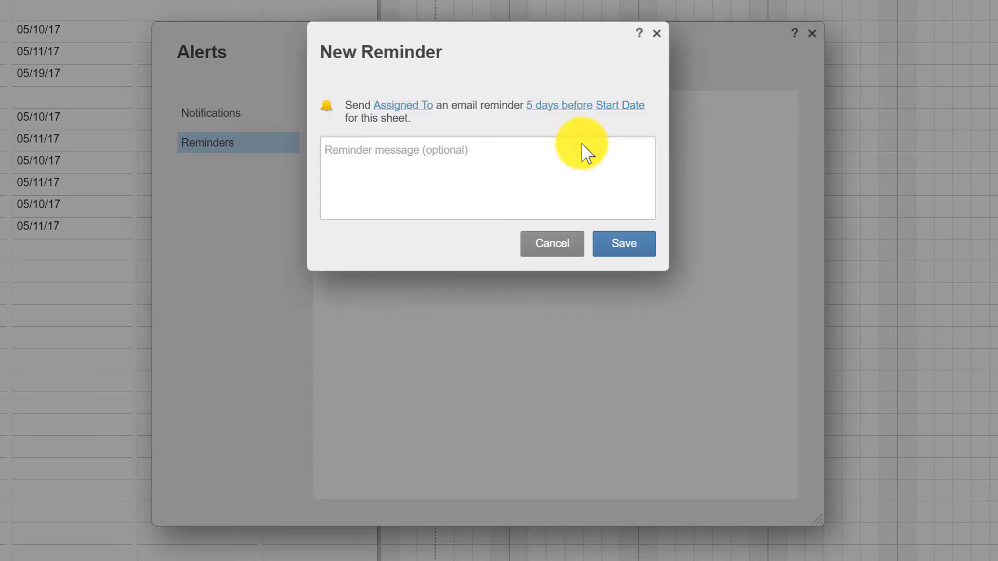
left_click(614, 106)
left_click(456, 257)
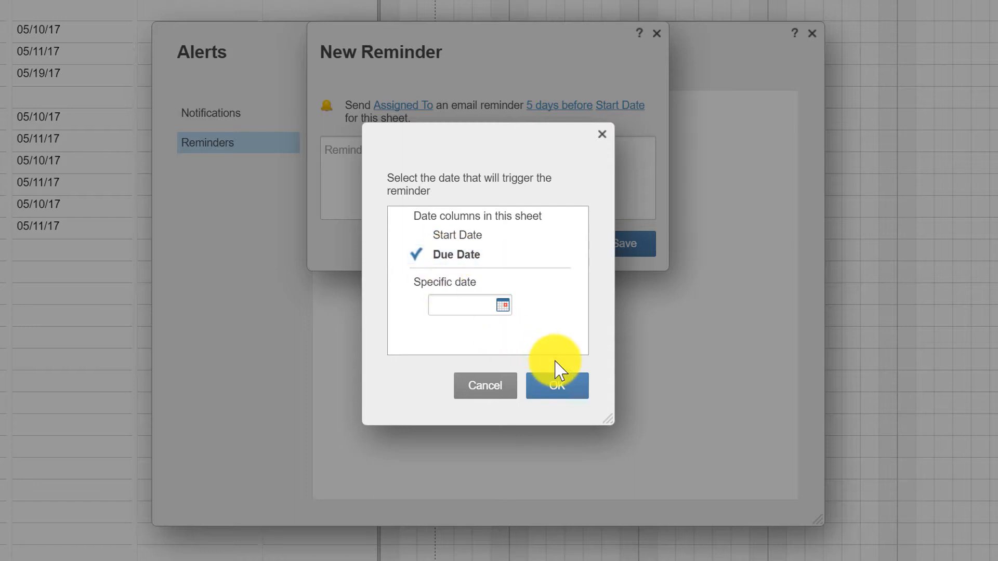
left_click(579, 385)
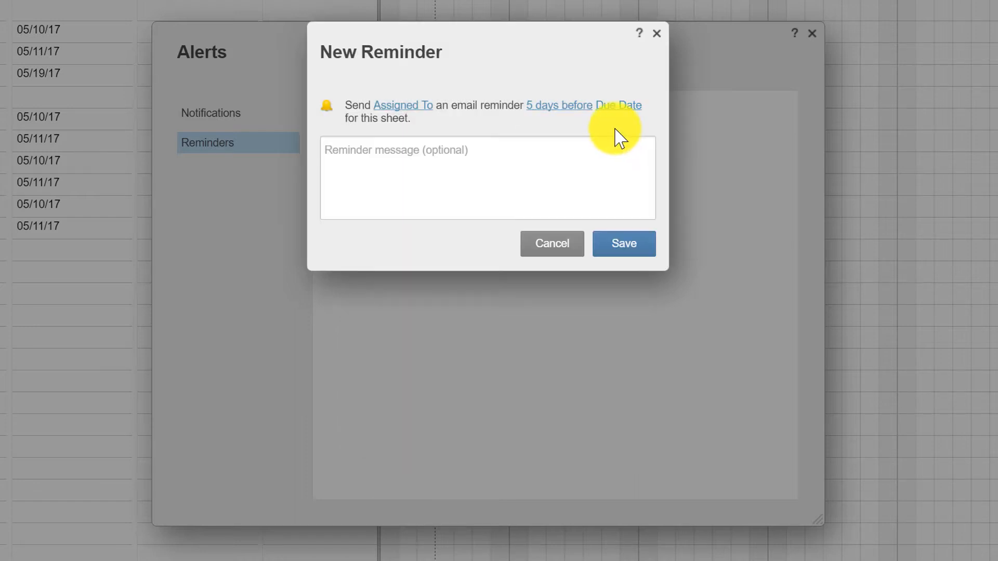
left_click(621, 251)
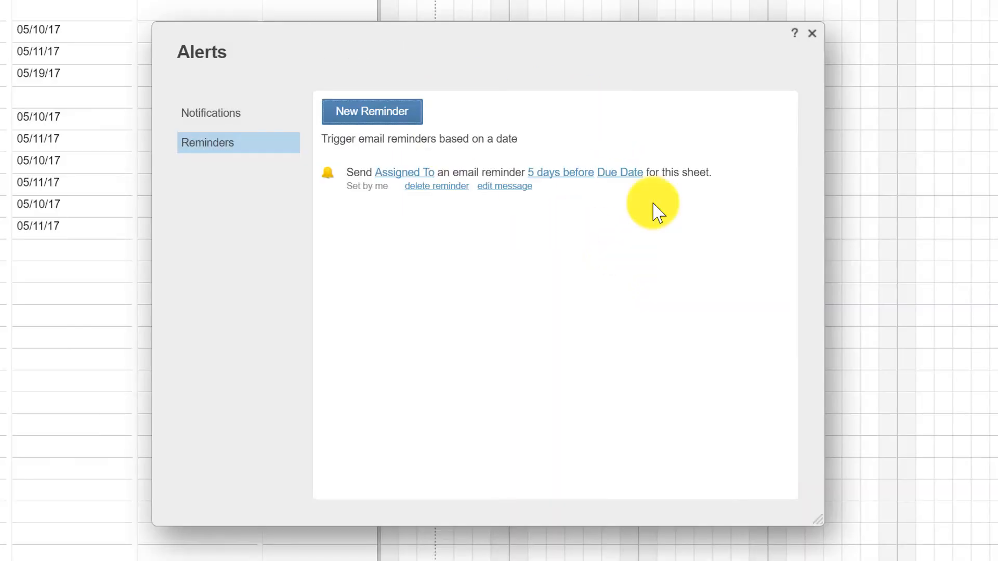
- Start a second email reminder addressed to the Assigned To contact column
left_click(377, 118)
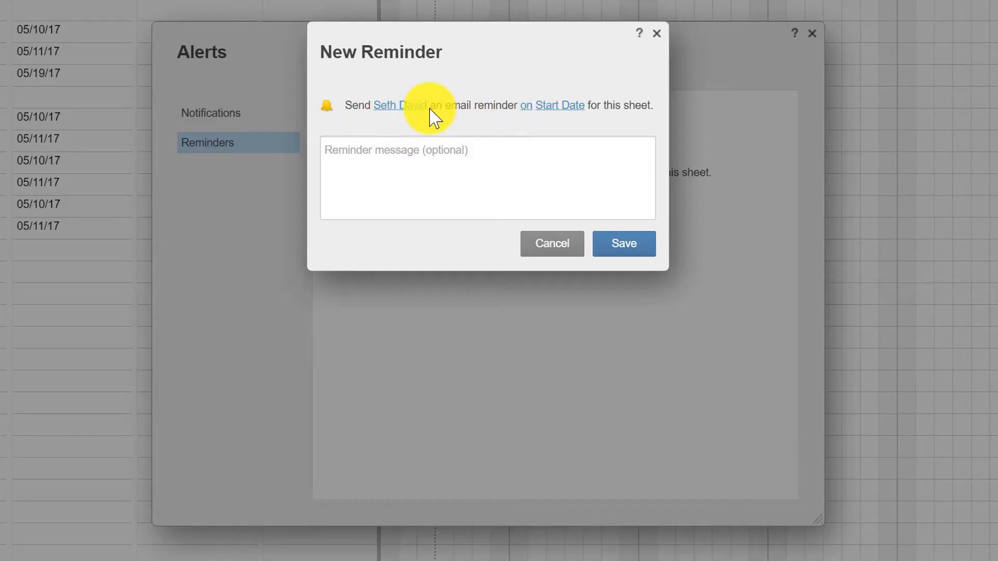
left_click(397, 107)
left_click(520, 285)
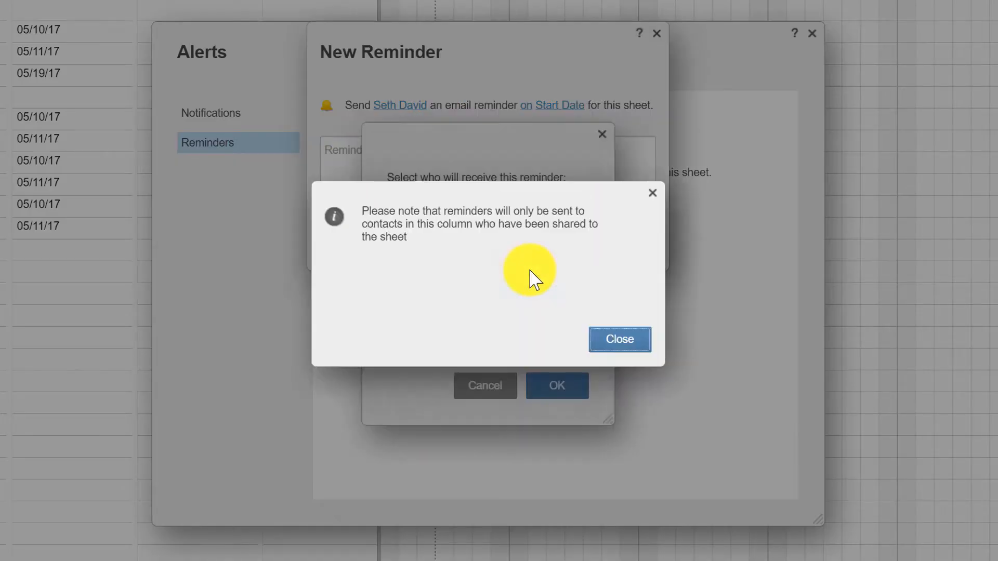
left_click(637, 341)
key("Return")
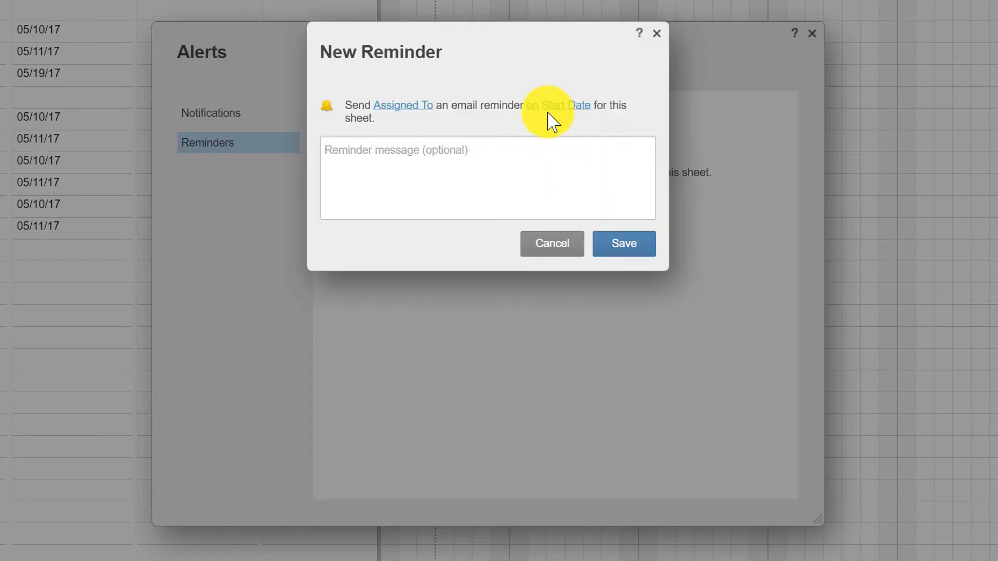
- Schedule the new reminder for 1 day before the Due Date
left_click(534, 108)
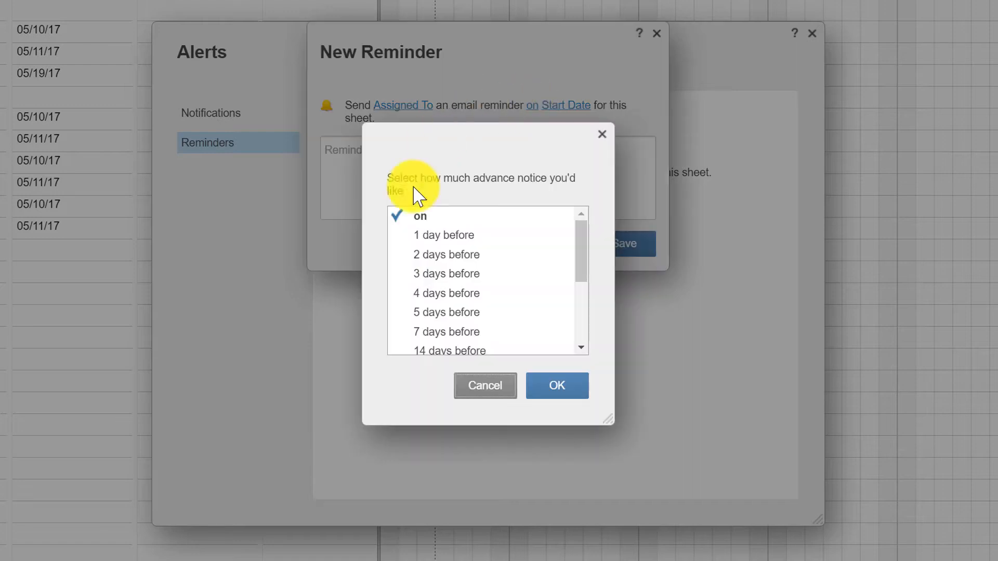
left_click(436, 235)
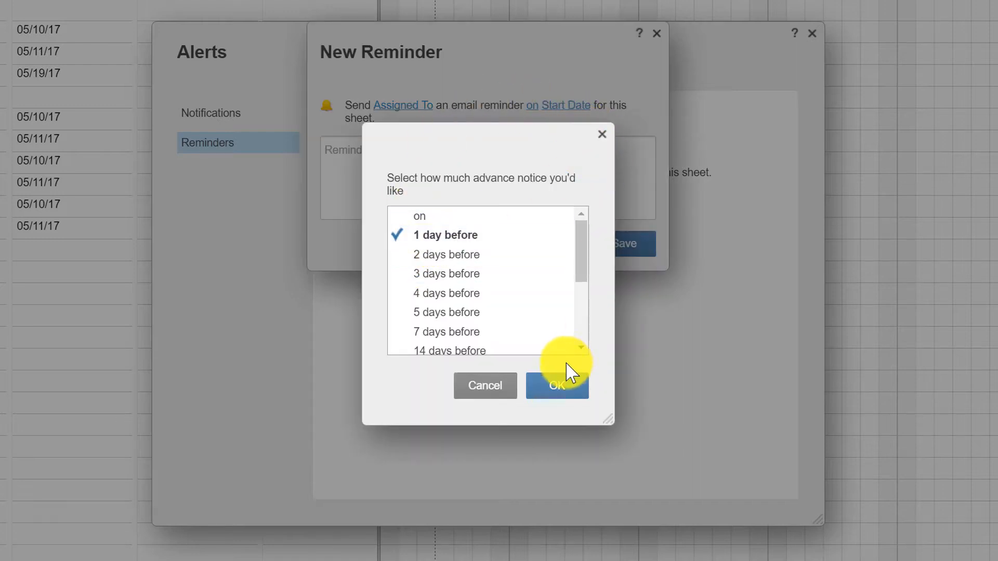
key("Return")
left_click(620, 111)
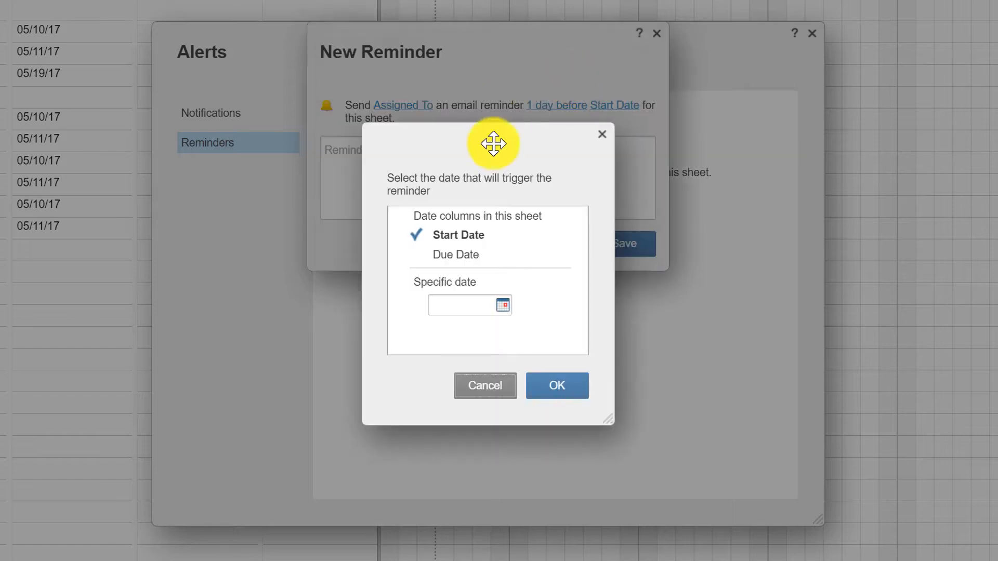
left_click(481, 255)
key("Return")
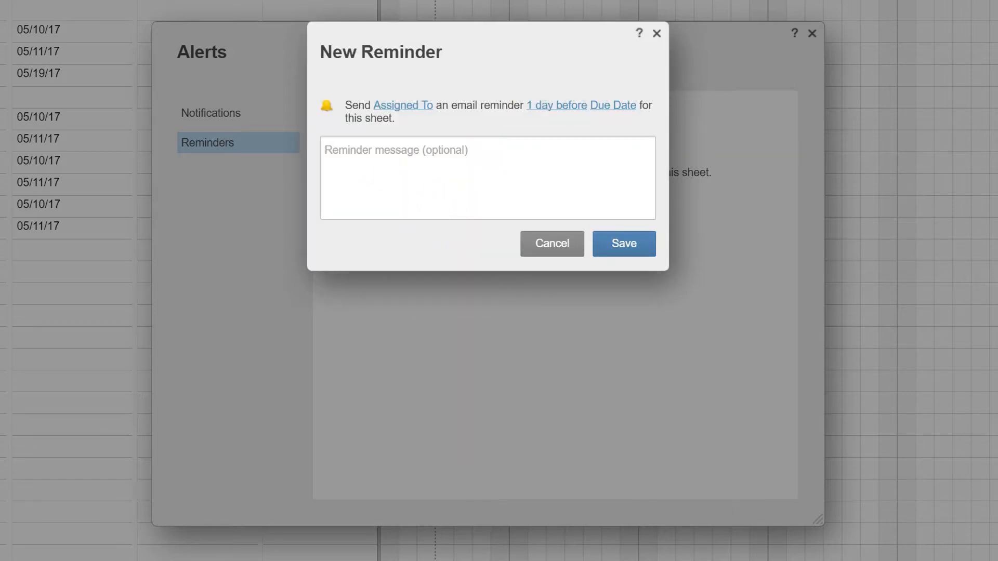
- Add the reminder message "You have an item due for Client X", save the reminder and close the alerts
type("You ha")
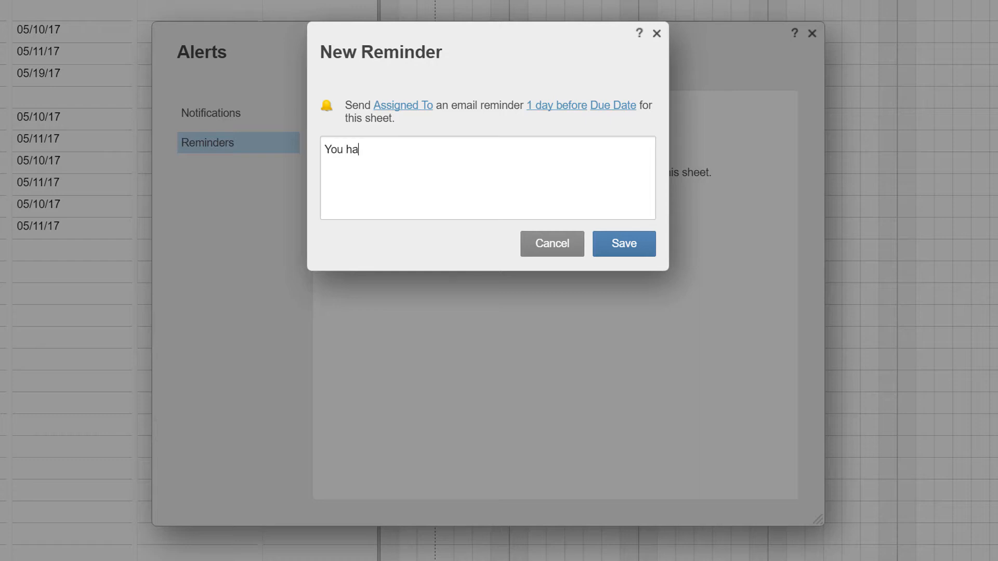
type("ve an item due for Client X")
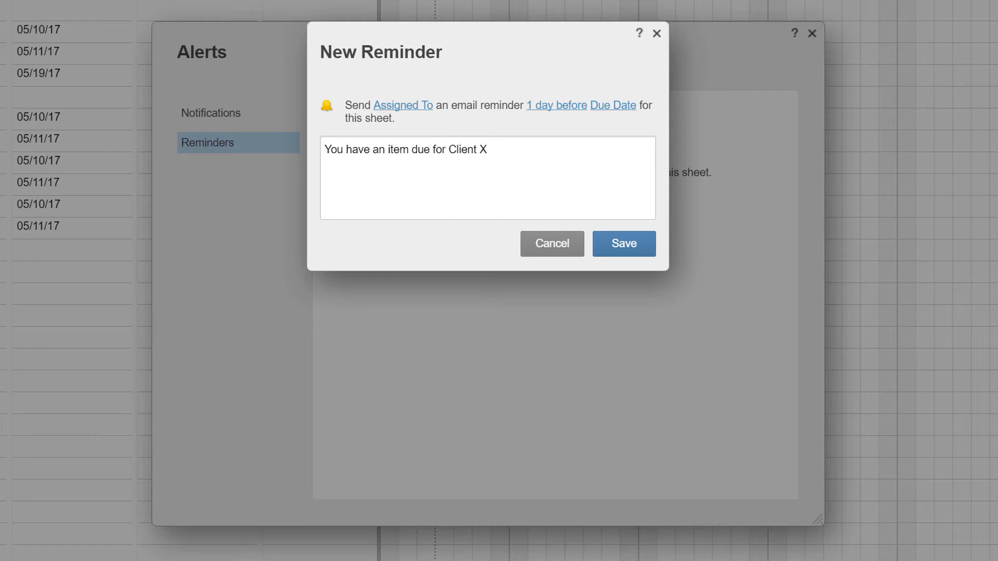
left_click(627, 255)
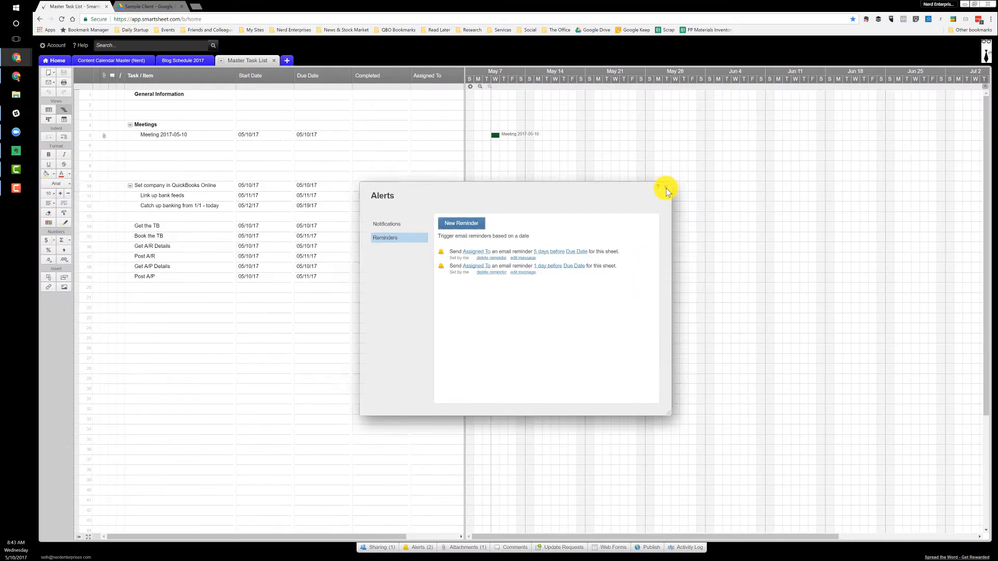
left_click(666, 189)
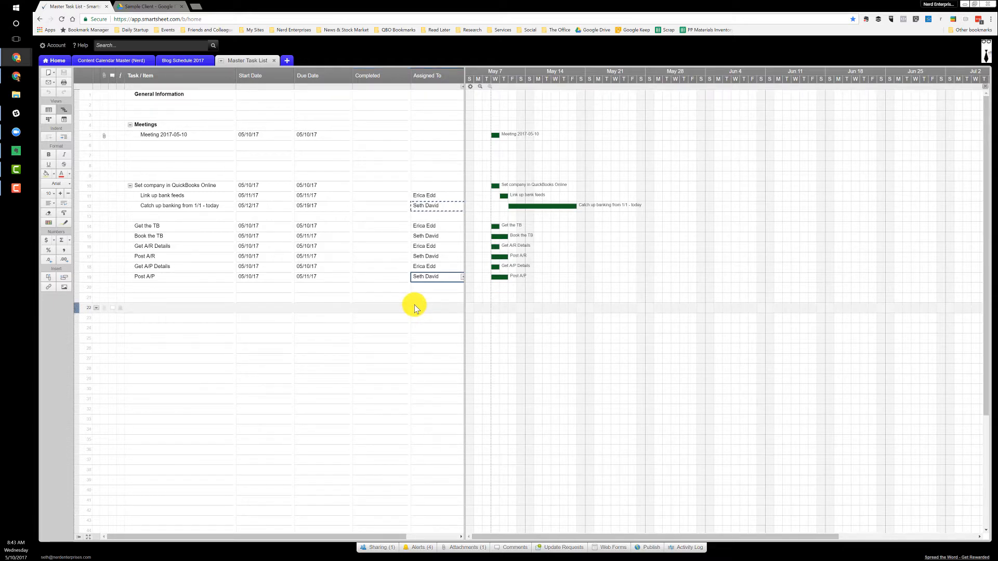
- View the comments for the Link up bank feeds task, close them and select the Completed cell of Set company in QuickBooks Online
left_click(366, 186)
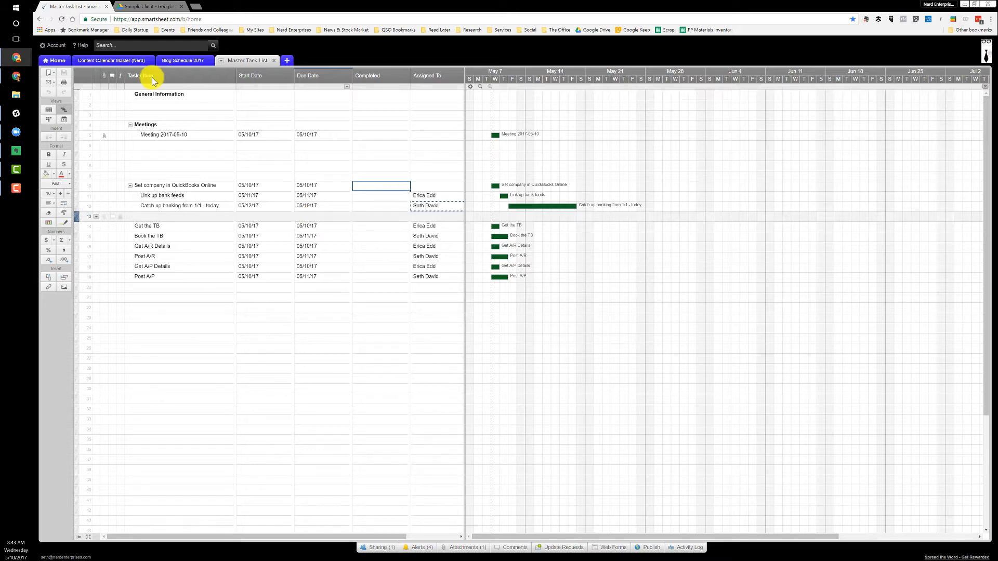
left_click(112, 196)
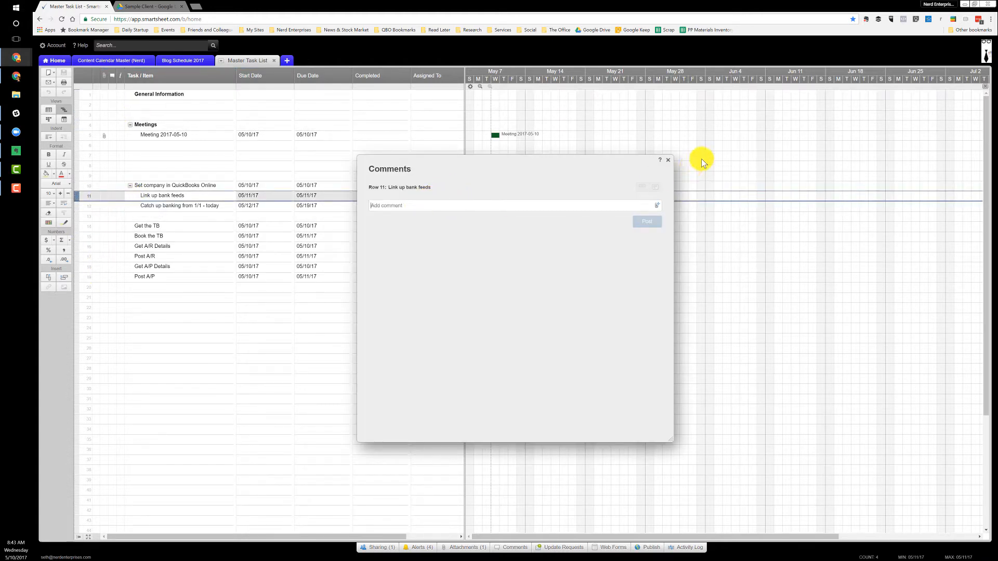
left_click(668, 159)
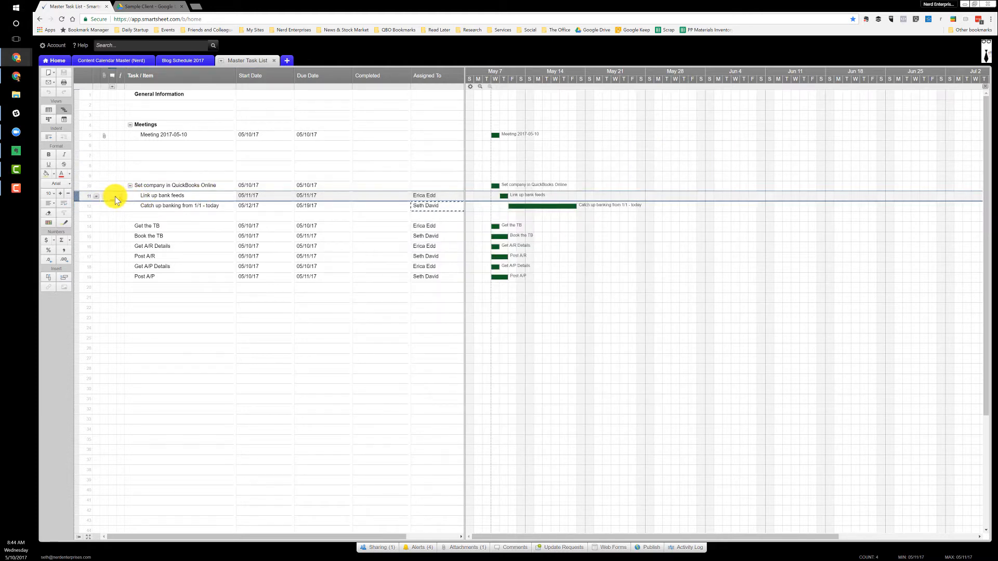
left_click(147, 198)
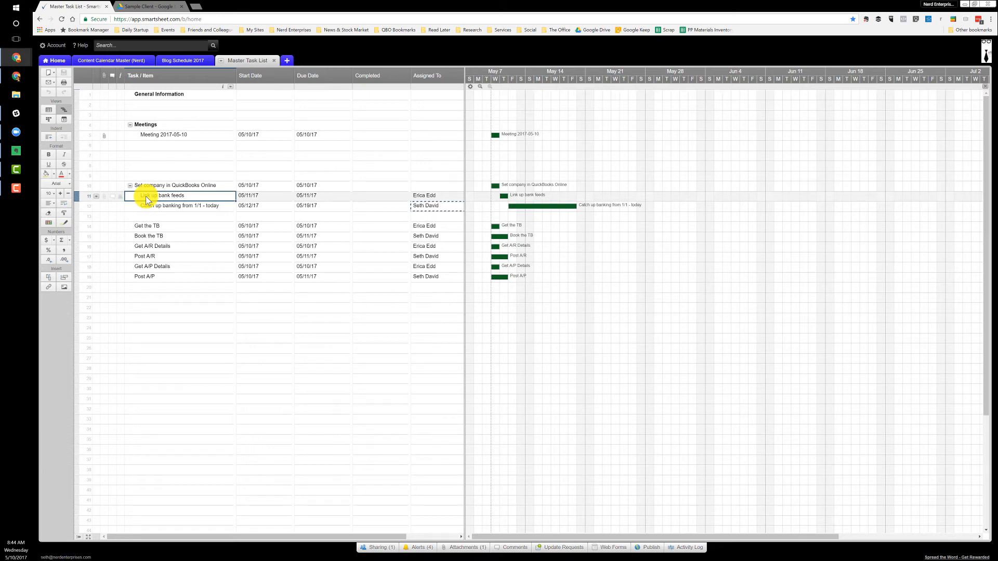
left_click(362, 187)
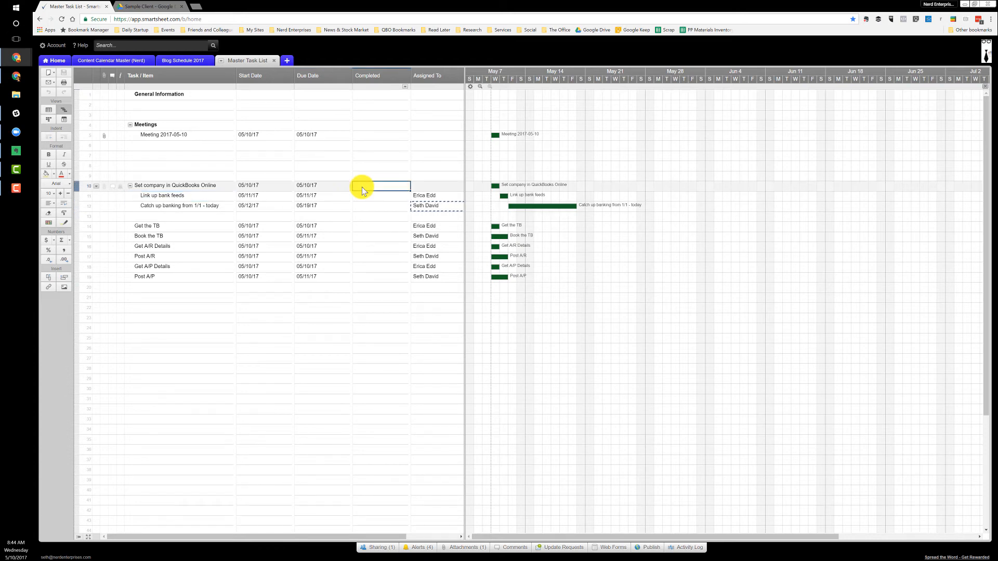